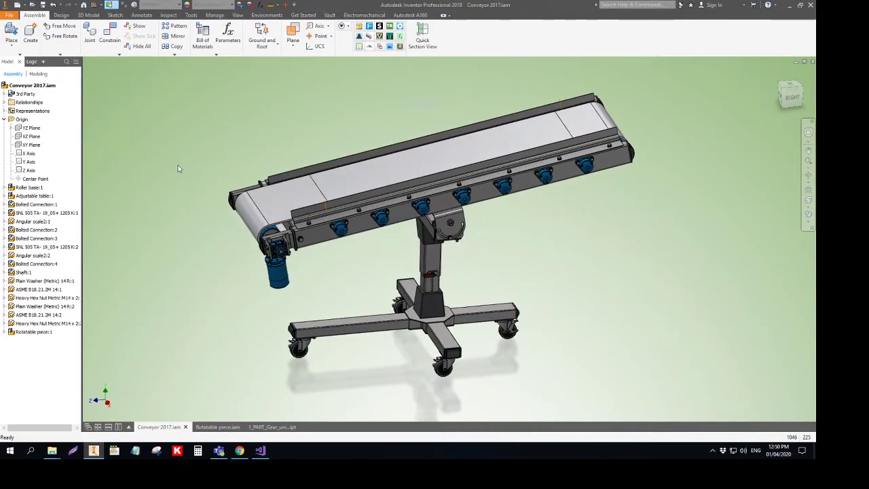
Check which section view types are available for the conveyor assembly.
middle_drag(402, 121, 399, 127)
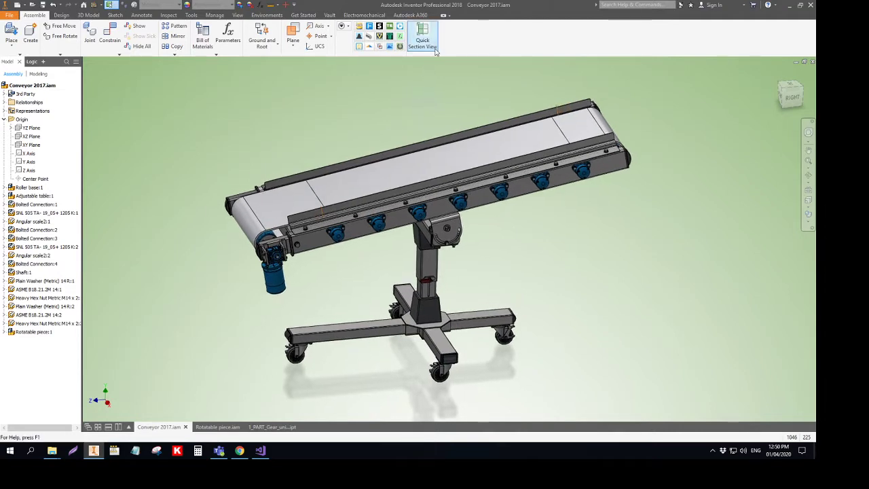
middle_drag(269, 122, 284, 132)
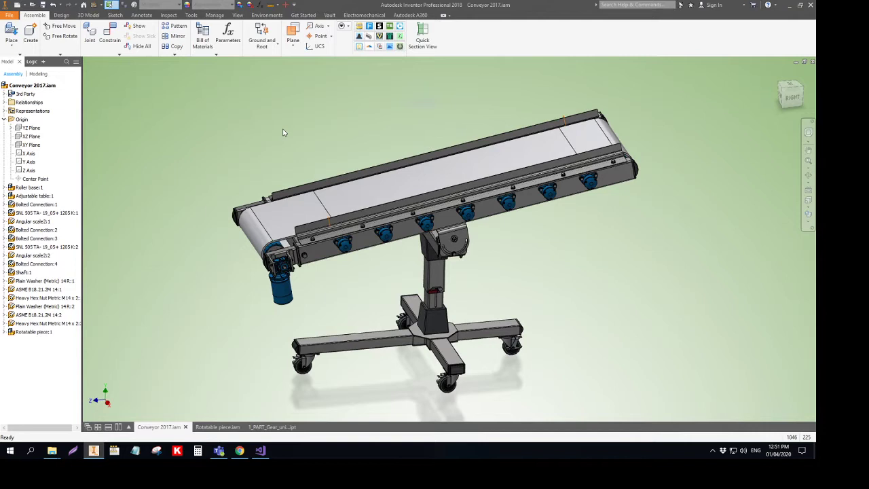
click(239, 16)
click(347, 36)
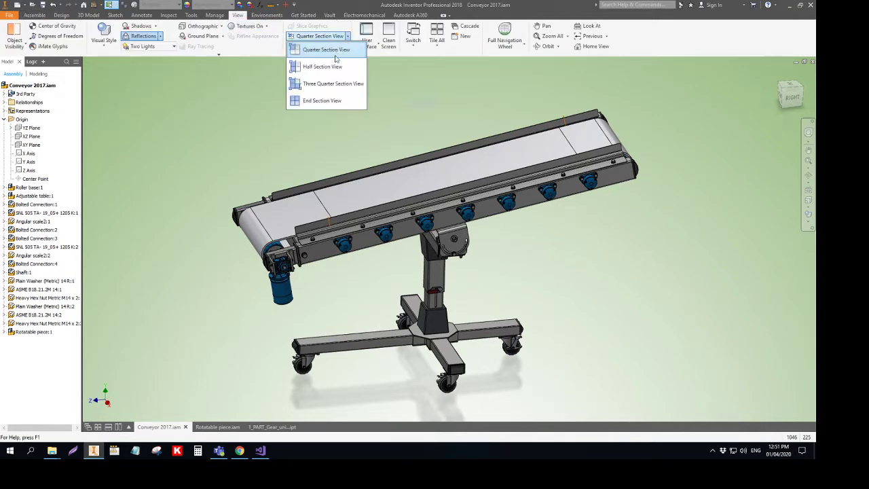
click(42, 14)
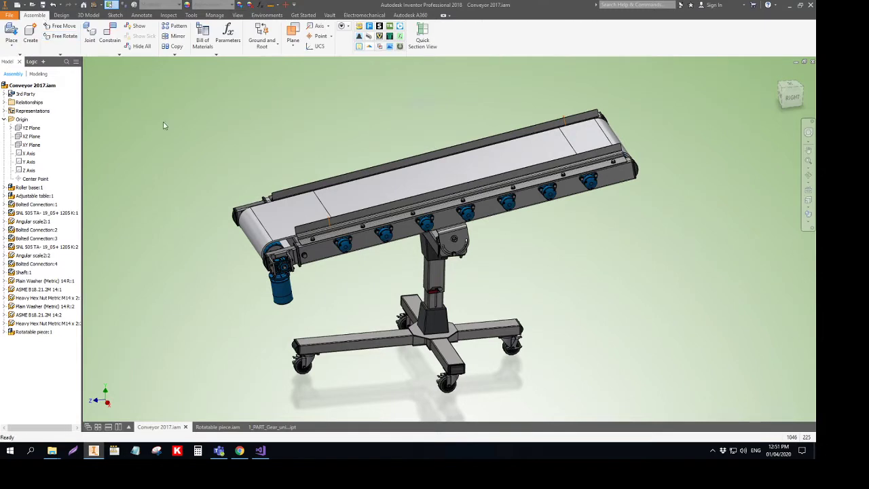
Switch to the Rotatable piece.iam assembly.
middle_drag(163, 132, 229, 107)
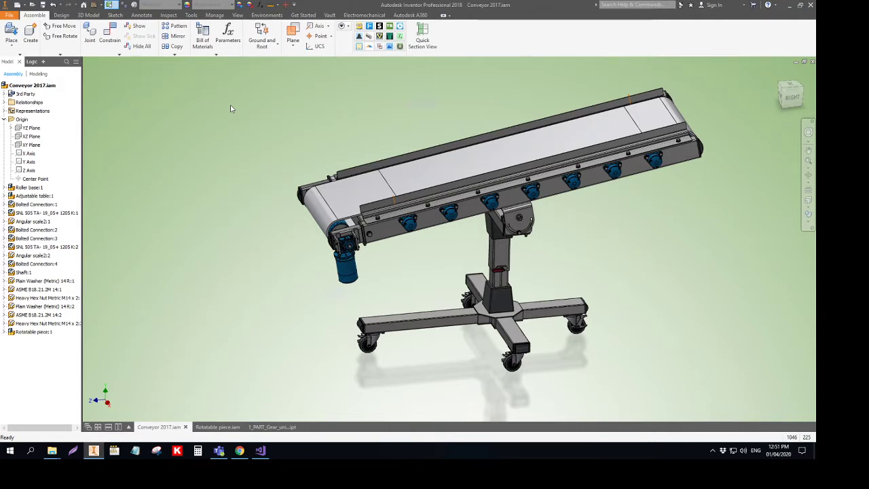
middle_drag(263, 122, 236, 137)
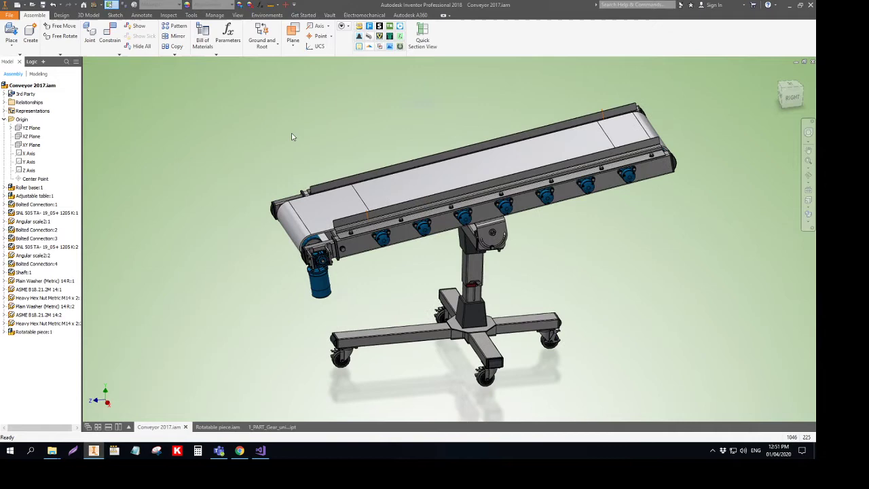
shift+middle_drag(355, 180, 329, 179)
click(218, 426)
scroll(297, 171, down, 5)
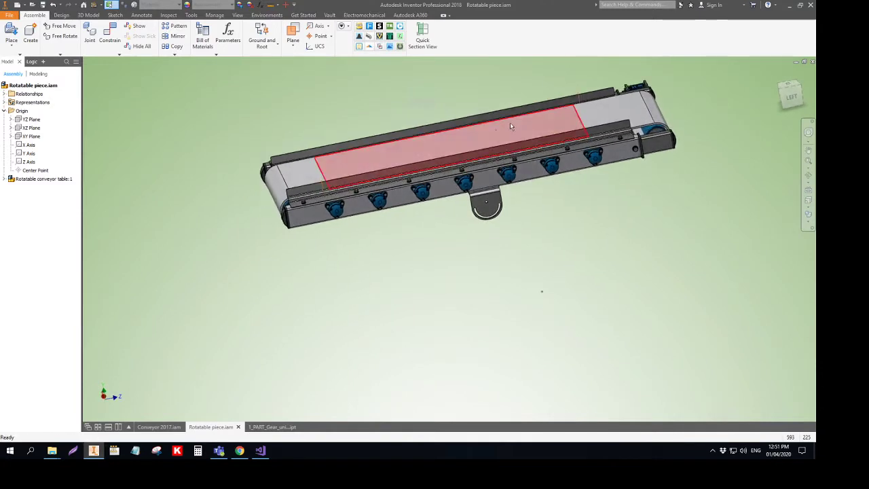
middle_drag(510, 125, 437, 168)
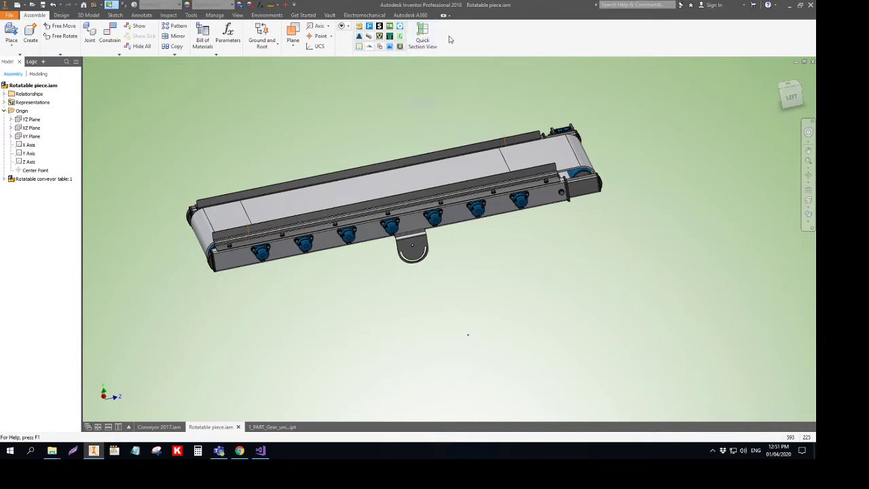
middle_drag(429, 96, 438, 110)
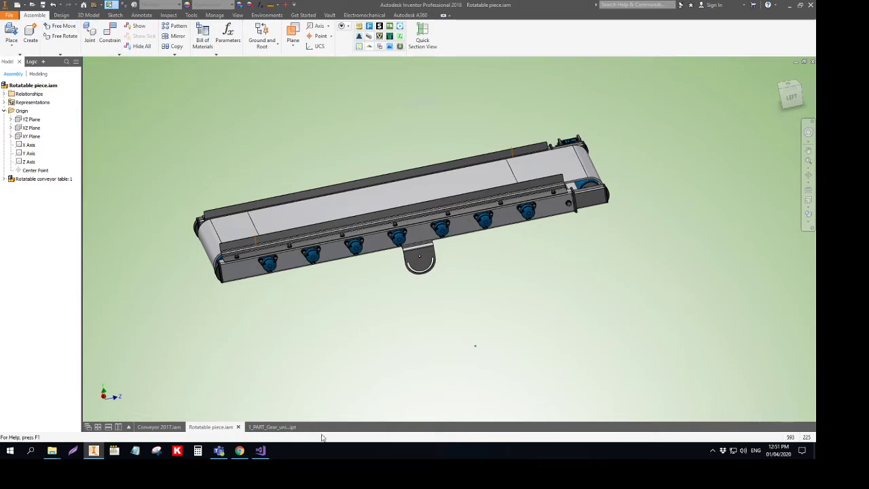
click(272, 427)
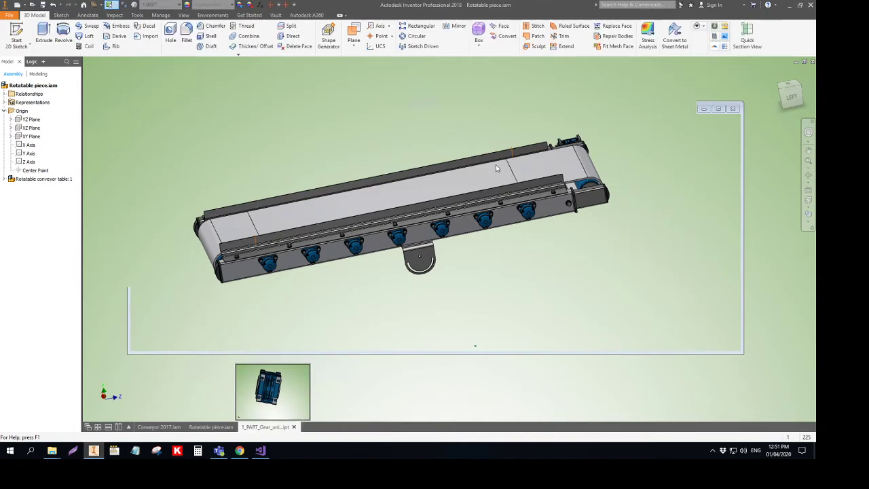
click(210, 426)
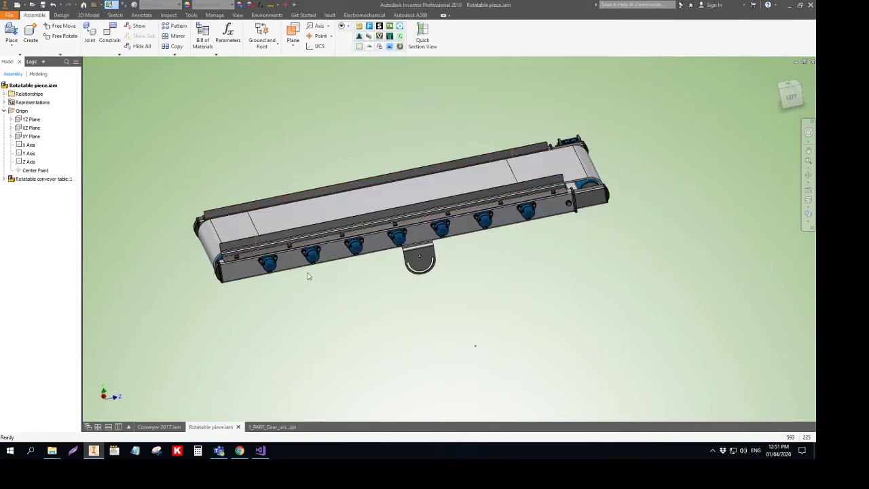
Orient the assembly to the Left view and cut it lengthwise with Quick Section View.
middle_drag(395, 154, 407, 151)
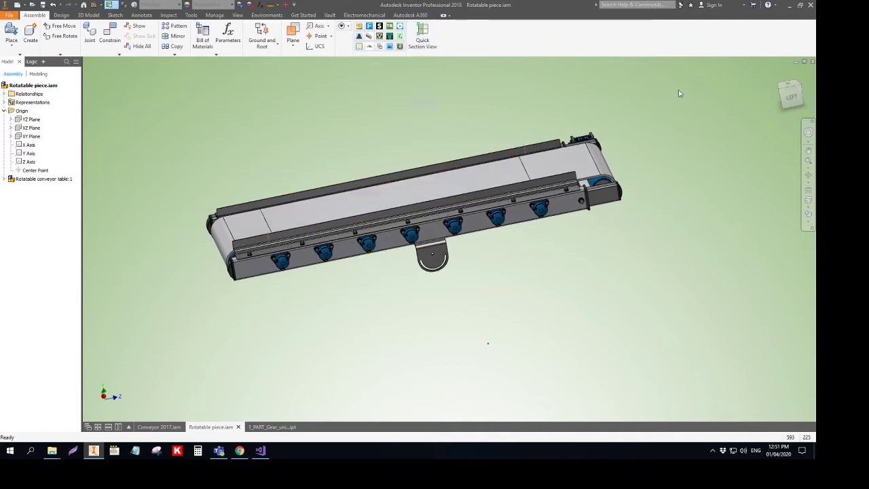
click(789, 98)
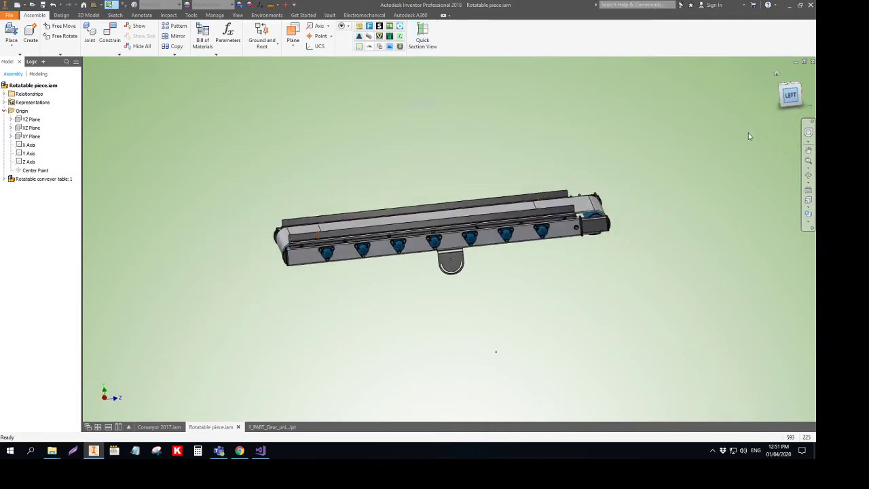
middle_drag(437, 120, 423, 136)
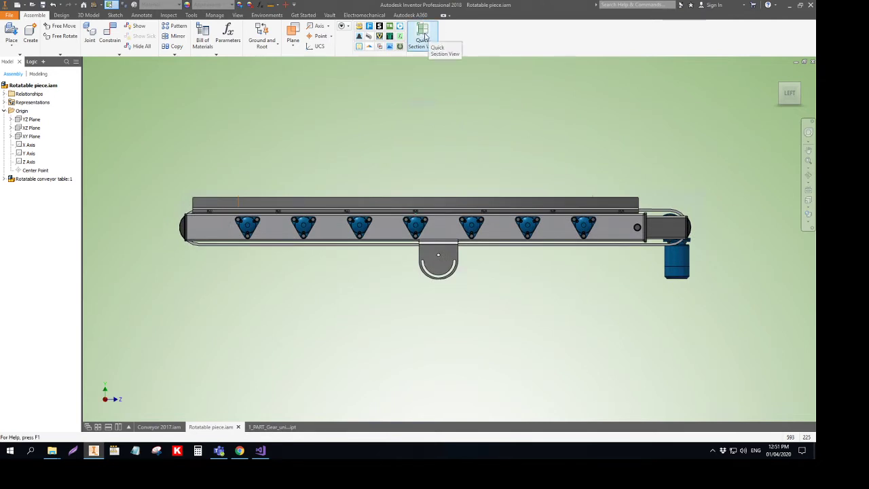
click(425, 37)
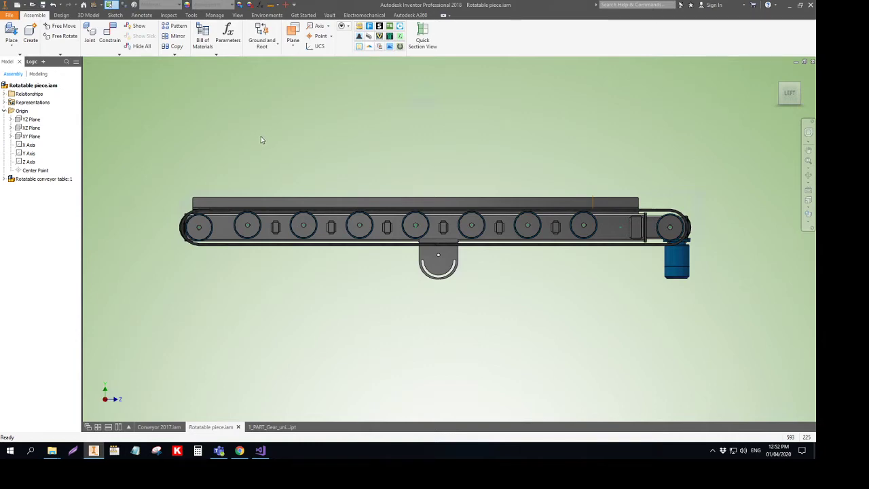
Restore the full model, orbit to look from above, and cut through the rollers with Quick Section View.
shift+middle_drag(262, 140, 255, 187)
middle_drag(334, 129, 352, 190)
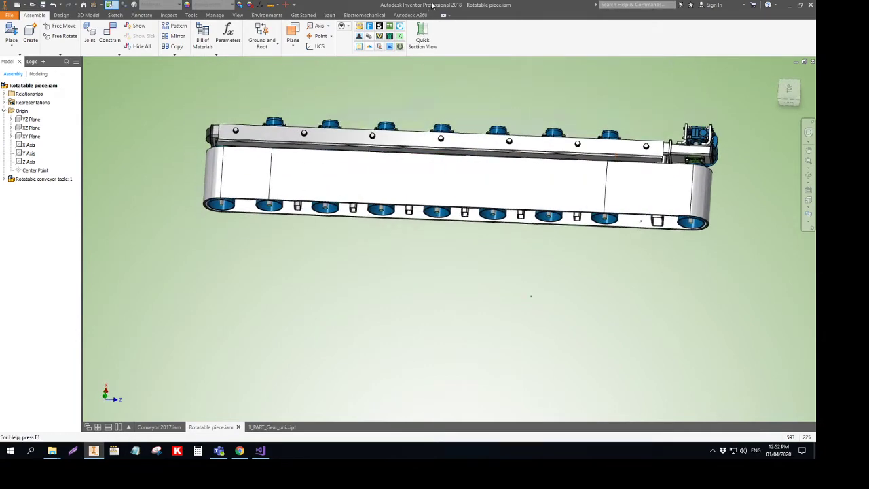
shift+middle_drag(447, 96, 465, 104)
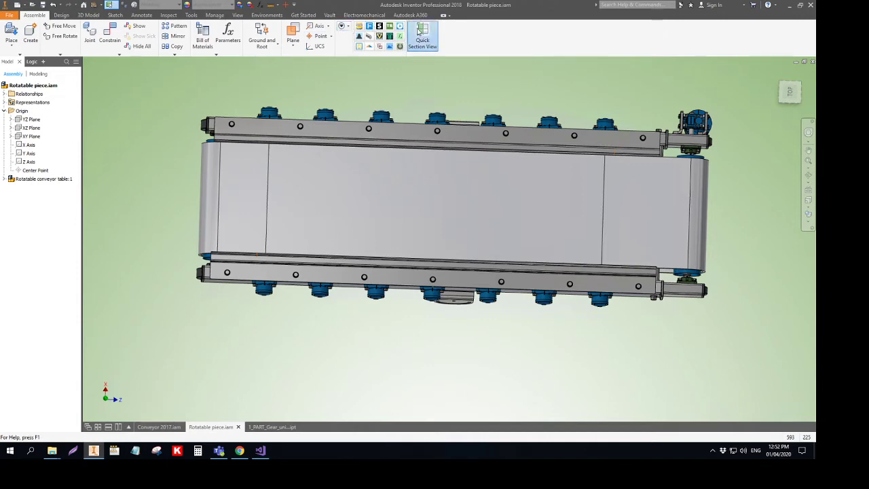
click(423, 36)
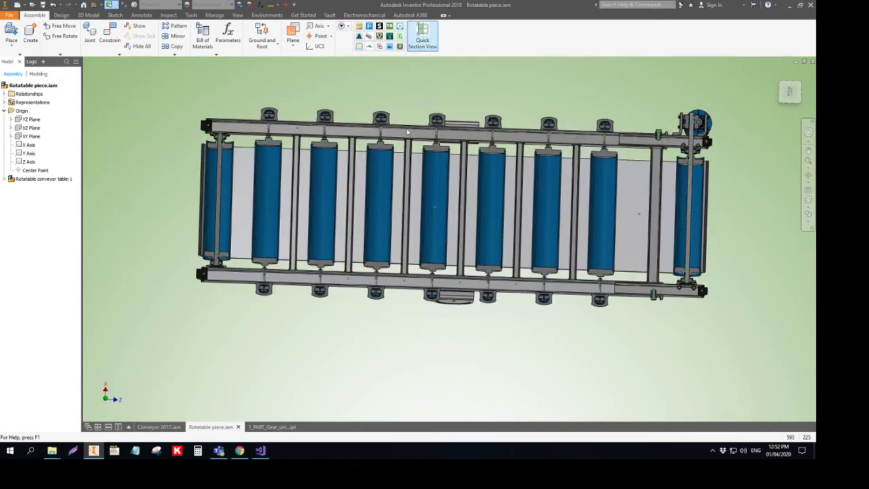
Restore the full model, orient it to the Back view, and section it crosswise with Quick Section View.
shift+middle_drag(378, 146, 491, 101)
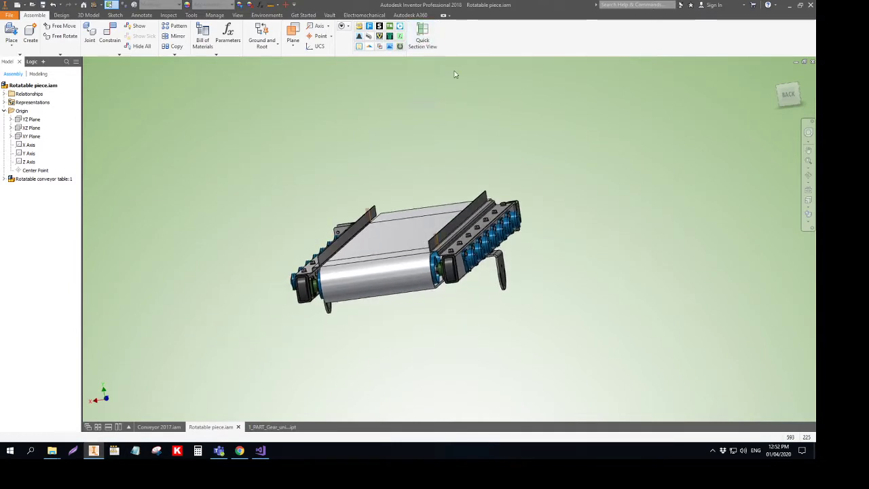
click(792, 97)
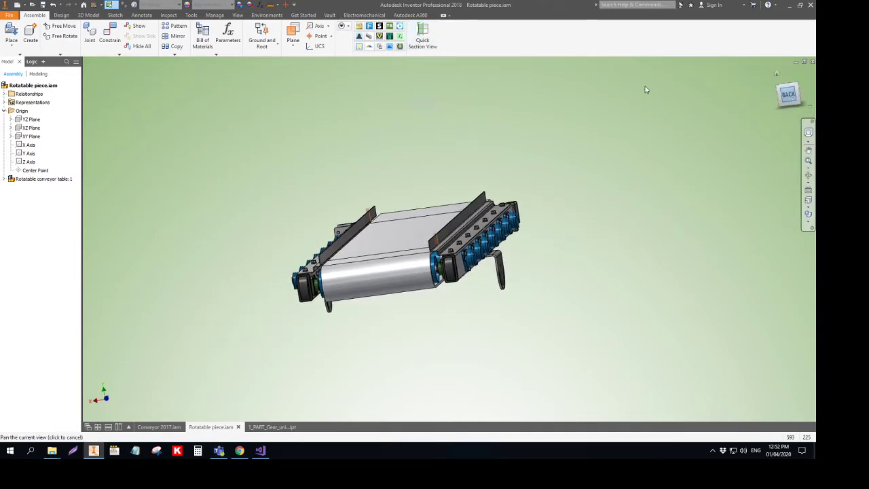
scroll(402, 249, up, 5)
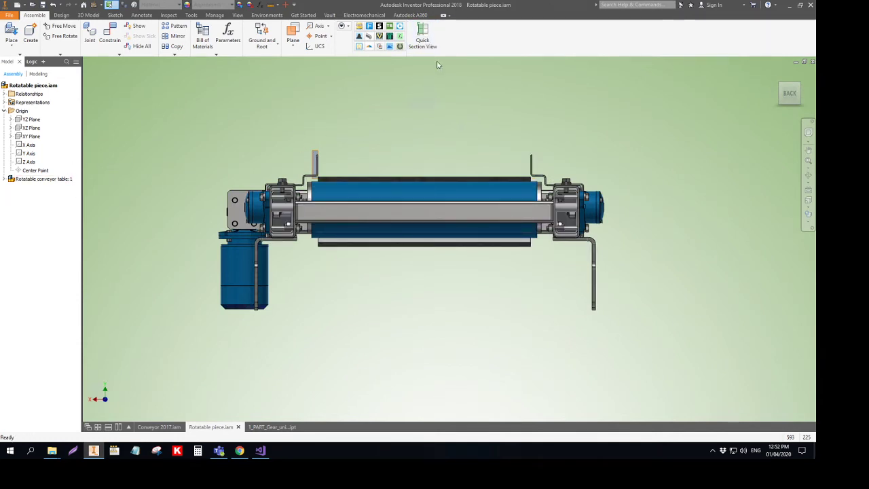
End the crosswise section and set the selection filter to Part Priority.
shift+middle_drag(440, 87, 382, 111)
scroll(383, 113, down, 3)
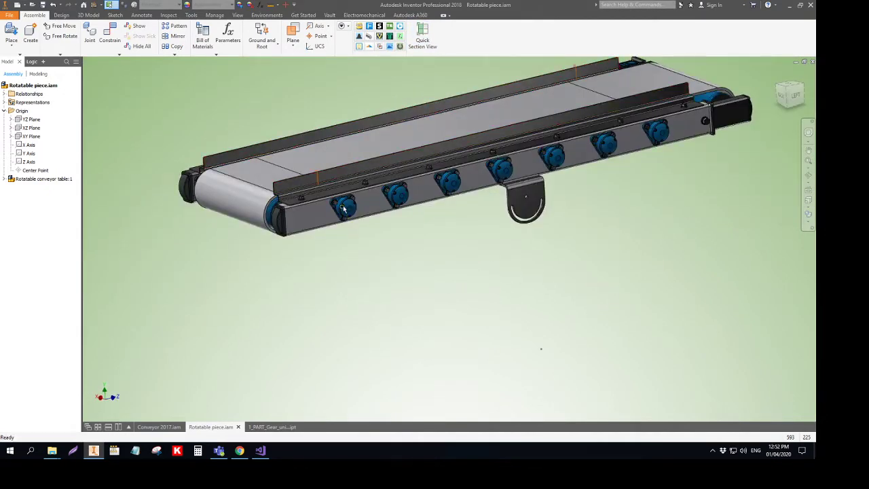
scroll(344, 208, up, 3)
shift+right_click(419, 247)
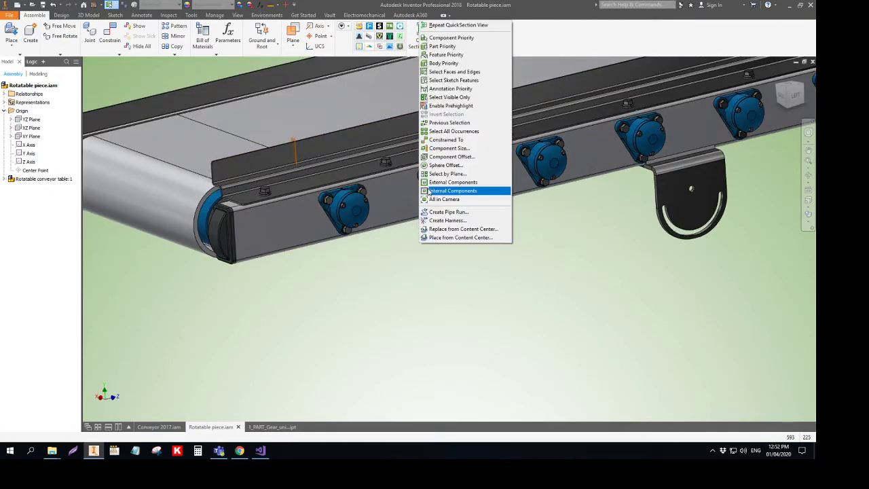
click(466, 45)
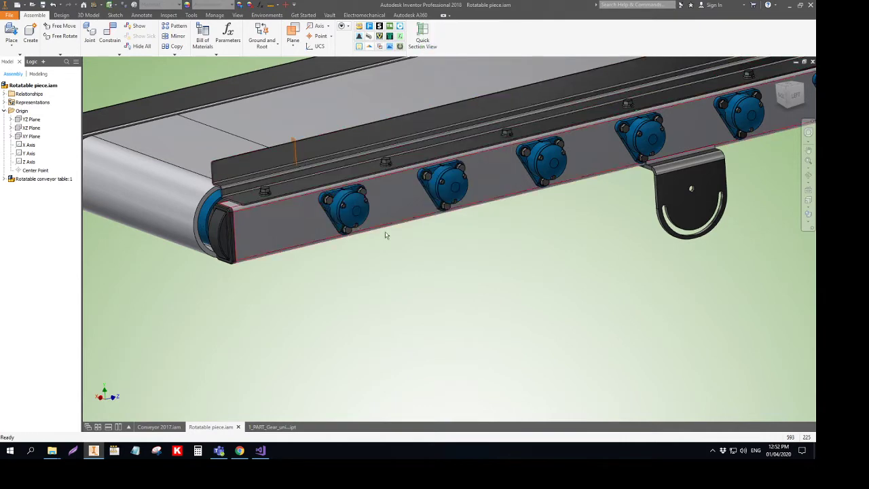
Select the bearing housing nearest the end roller and cut the assembly from above at it with Quick Section View.
shift+middle_drag(357, 214, 446, 336)
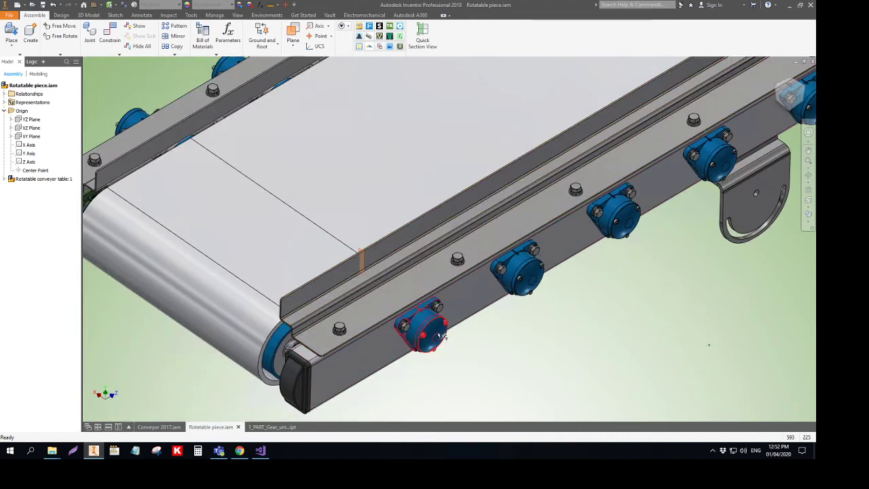
click(441, 336)
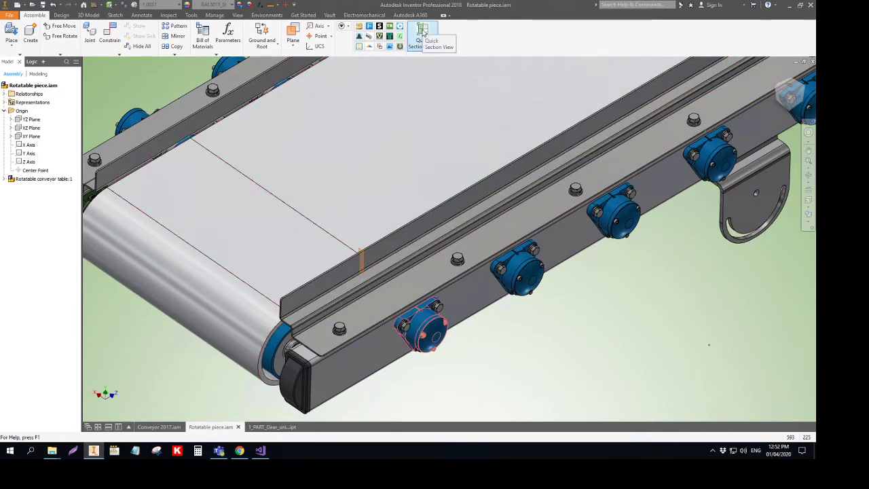
click(423, 30)
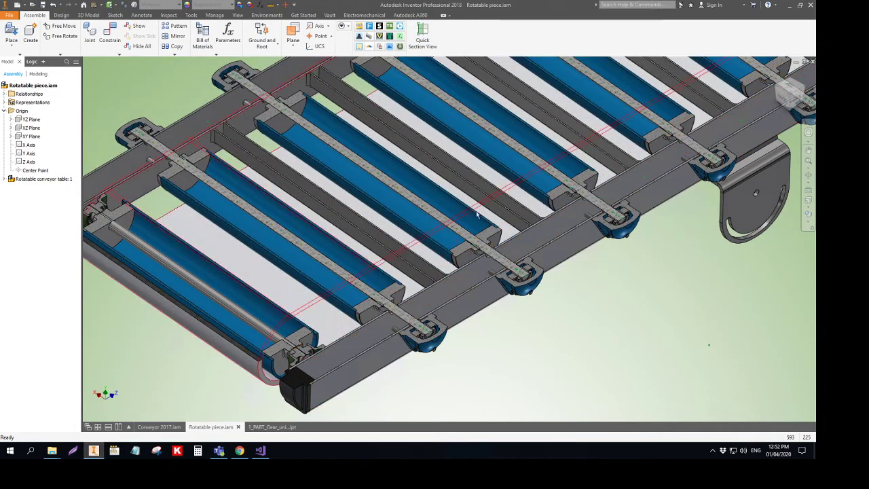
Examine the sectioned bearings and roller shafts from above, and end the section view.
scroll(456, 355, up, 3)
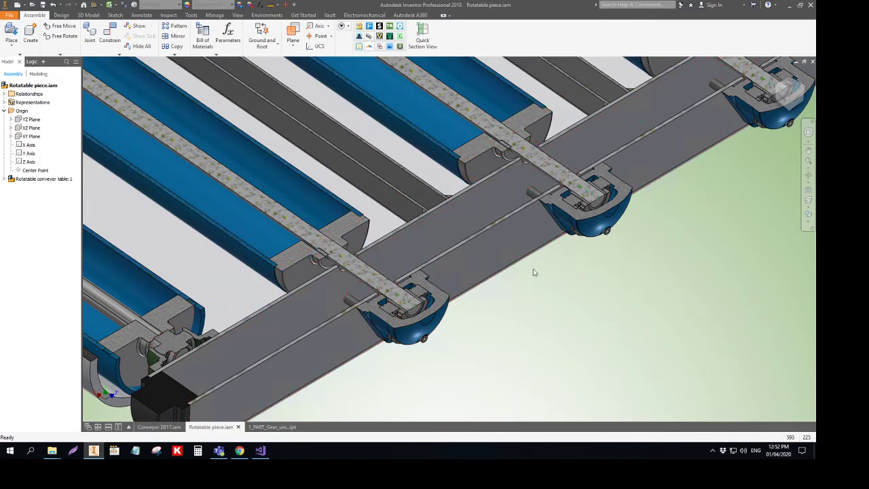
scroll(534, 272, down, 3)
shift+middle_drag(535, 273, 502, 175)
scroll(495, 281, up, 5)
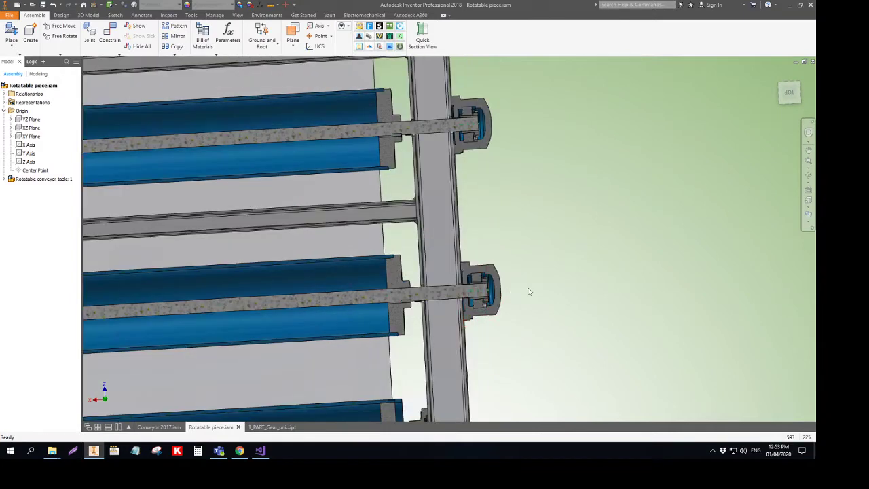
click(426, 30)
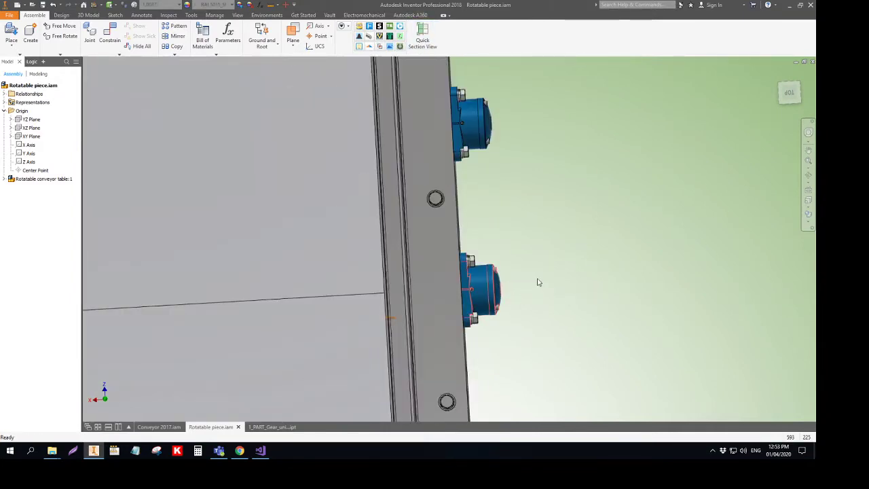
Section the assembly at the selected bearing housing from the back, inspect the cut, and restore the full model.
shift+middle_drag(538, 295, 539, 254)
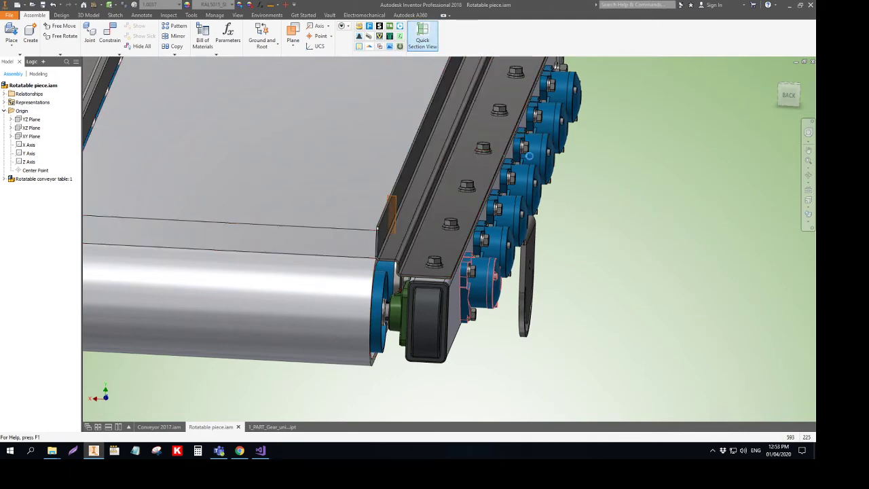
click(422, 35)
click(514, 328)
shift+middle_drag(514, 333, 434, 304)
click(424, 29)
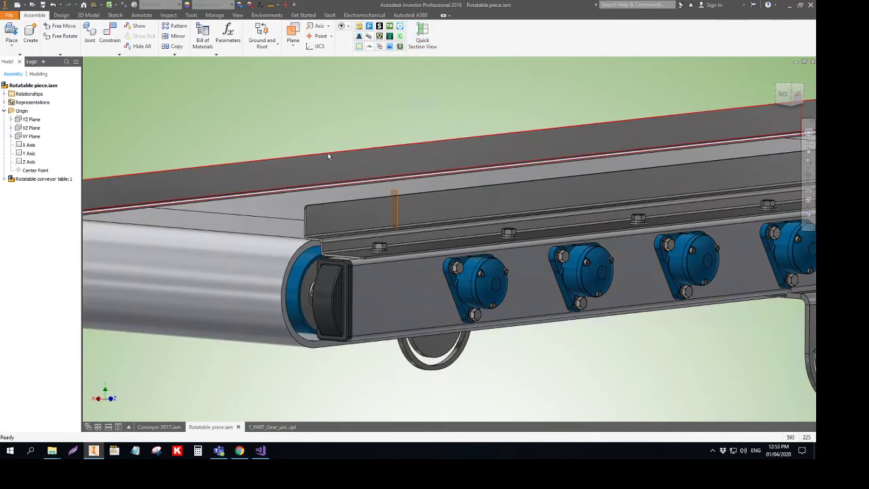
Change the selection filter to Select Faces and Edges.
scroll(330, 155, up, 3)
shift+middle_drag(427, 138, 362, 99)
middle_drag(427, 78, 359, 128)
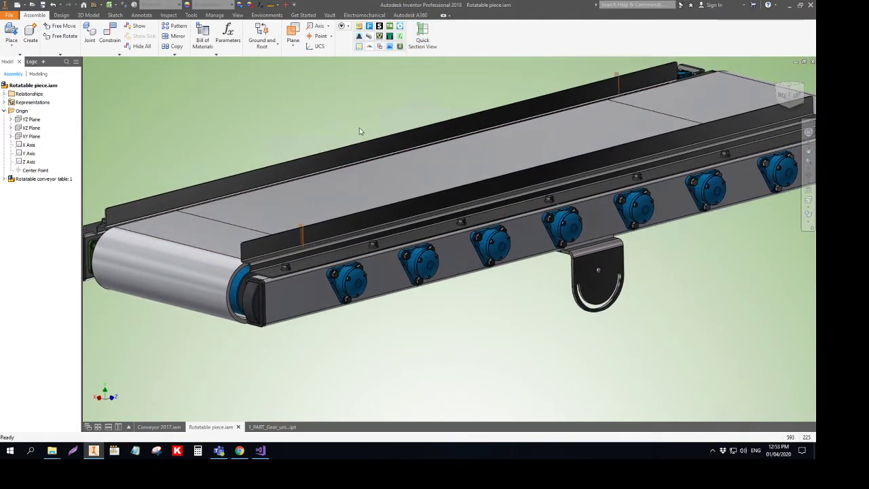
right_click(239, 97)
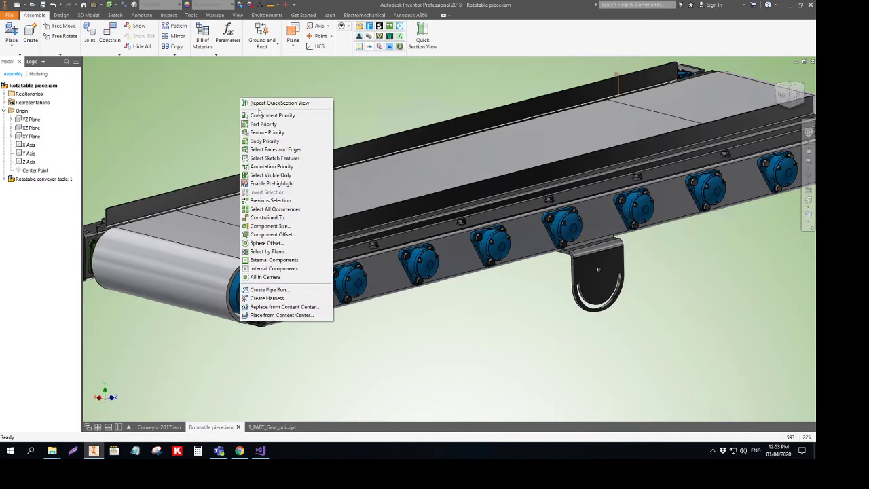
click(285, 149)
scroll(331, 281, down, 5)
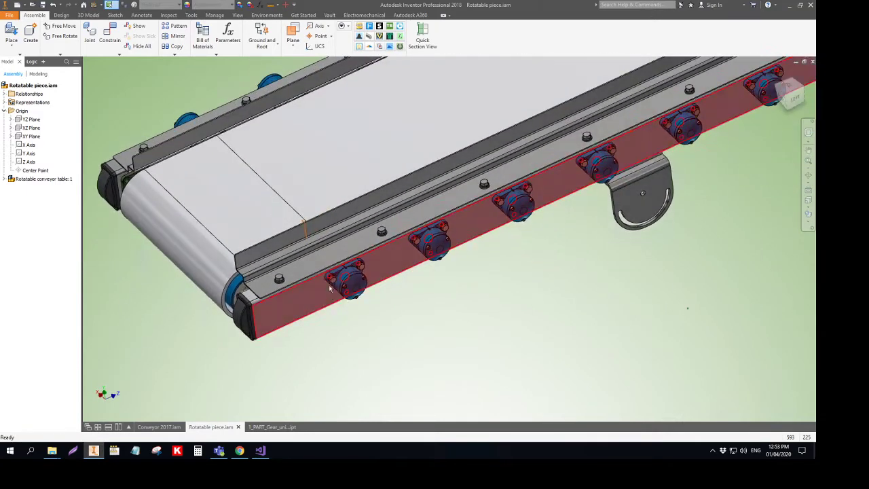
Select the circular washer edge on a bearing housing bolt and section the assembly there from above with Quick Section View.
scroll(331, 281, down, 5)
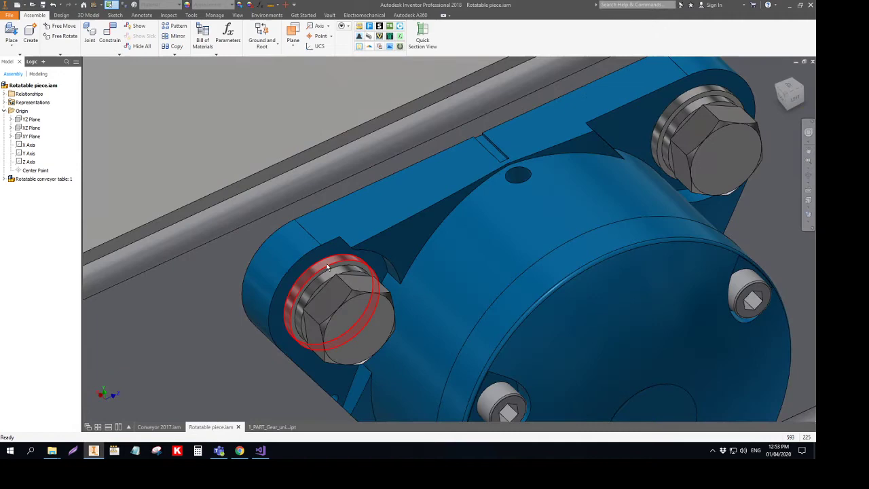
click(325, 271)
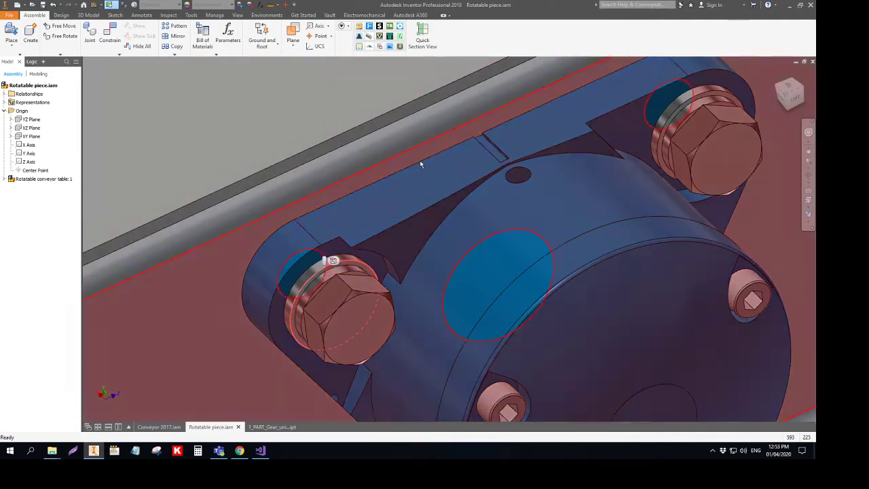
scroll(434, 129, up, 4)
shift+middle_drag(434, 142, 442, 216)
click(423, 36)
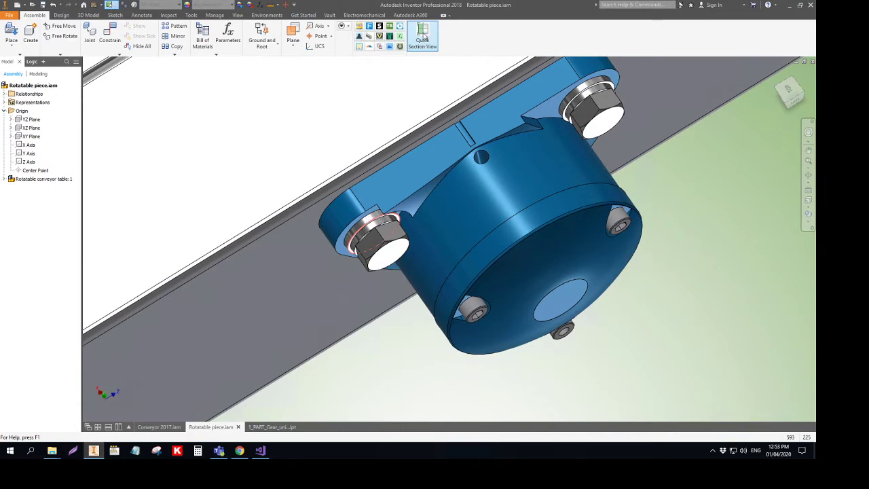
click(549, 245)
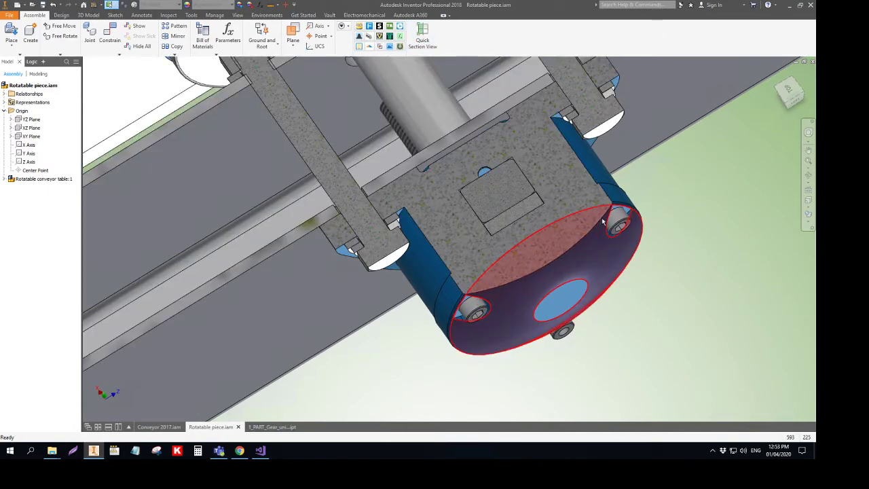
Inspect the sectioned bearing housing and its mounting bolts from above, and end the section view.
middle_drag(645, 275, 697, 361)
mouse_move(494, 225)
shift+middle_down()
mouse_move(505, 239)
mouse_move(495, 224)
shift+middle_up()
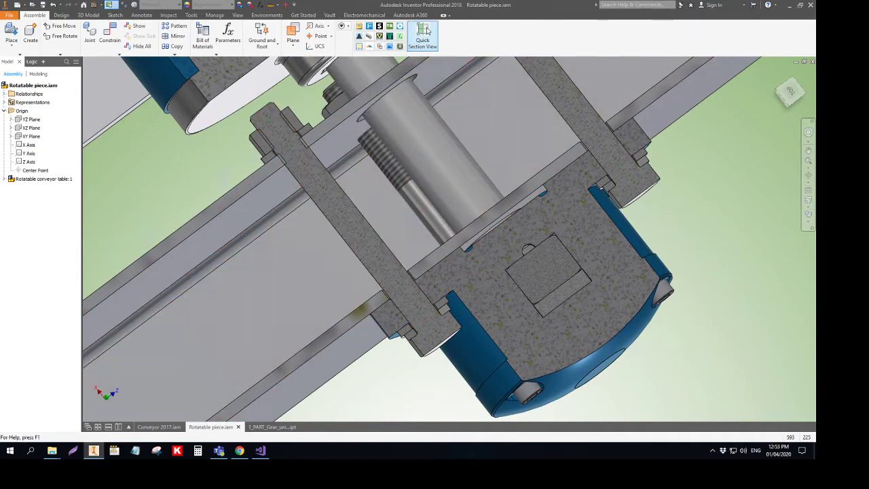
click(427, 30)
Section the assembly from the back at the selected washer edge, and restore the full model after viewing the cut bolt.
shift+middle_drag(418, 236, 415, 74)
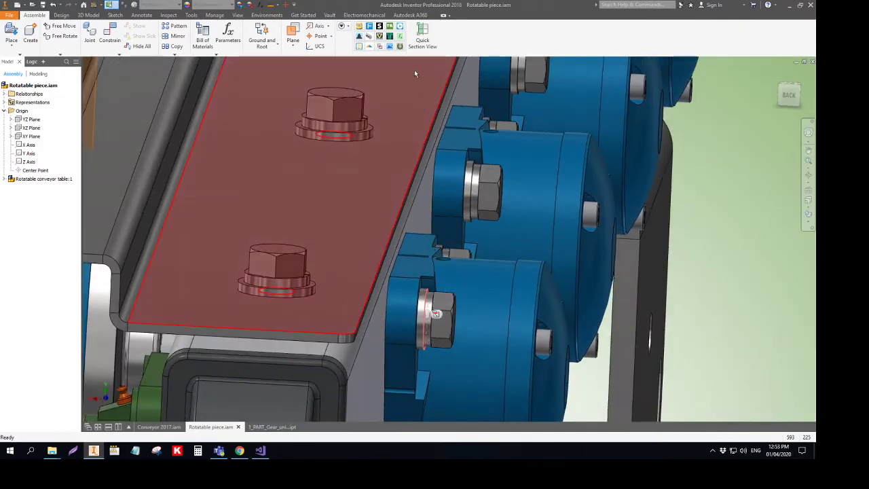
click(422, 30)
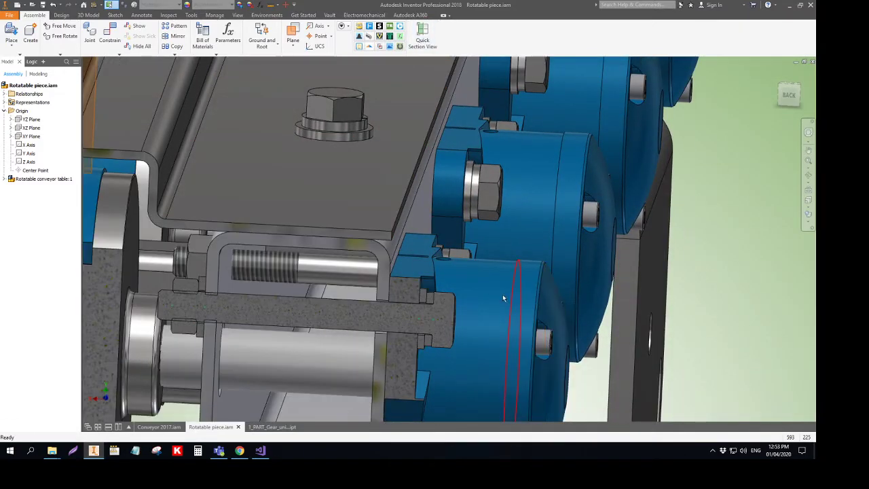
middle_drag(407, 338, 435, 280)
click(423, 37)
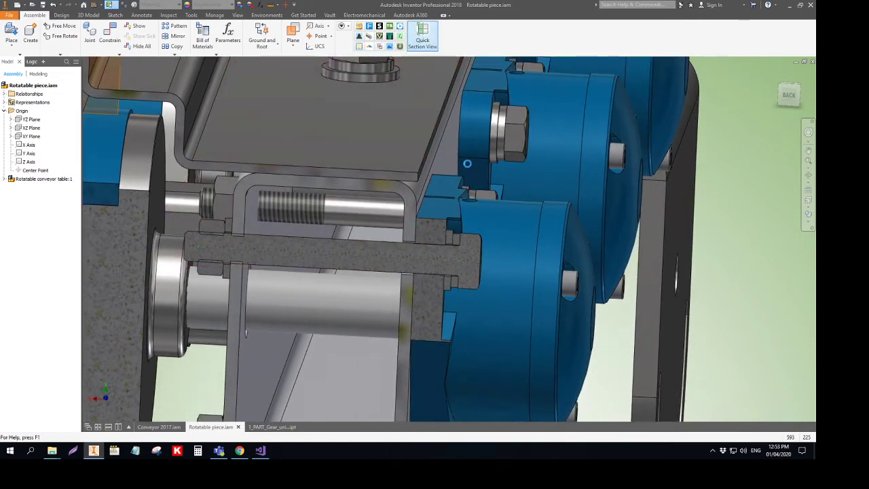
Examine the guard plate bolts, washers and bearing housings along the outer side of the conveyor frame.
scroll(443, 201, up, 4)
shift+middle_drag(442, 202, 380, 215)
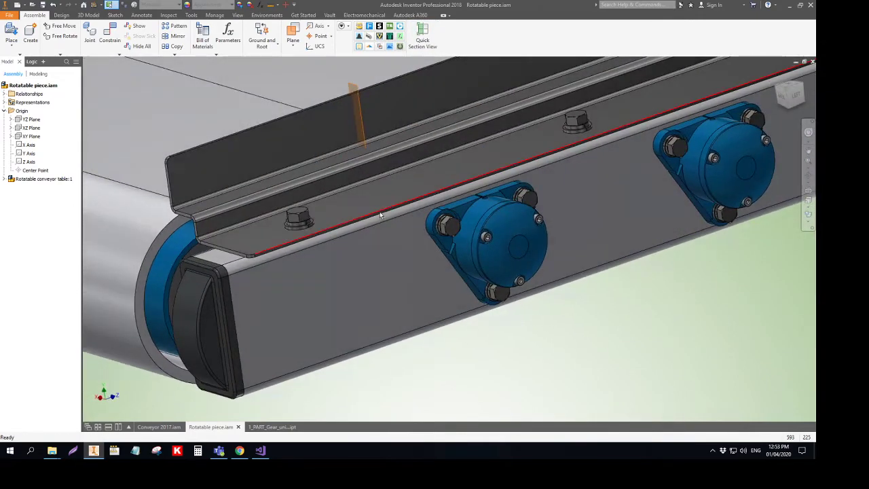
scroll(287, 232, up, 4)
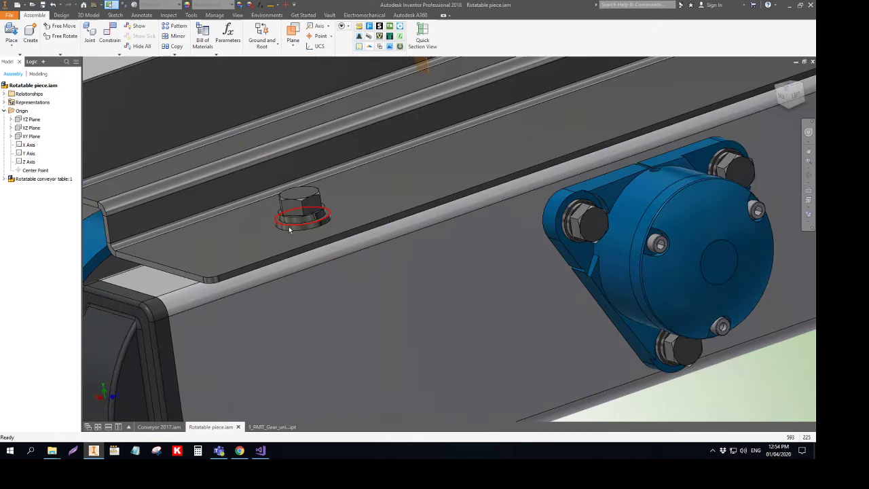
scroll(286, 232, up, 2)
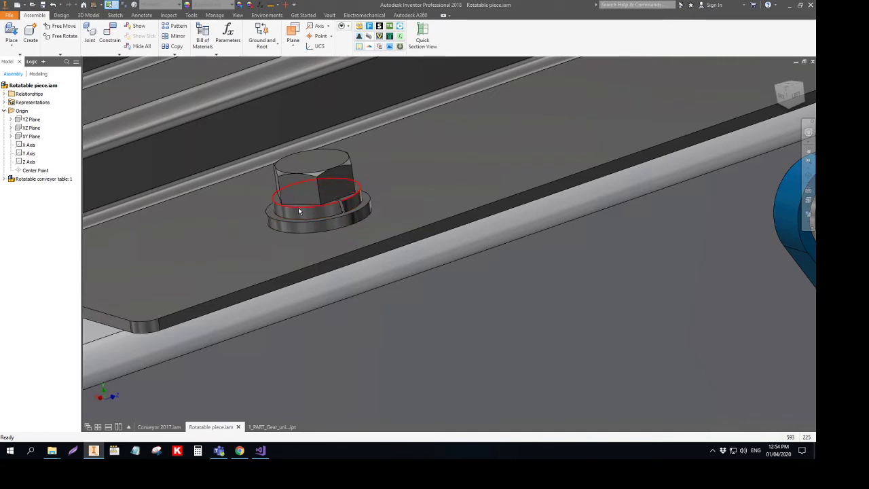
scroll(518, 170, down, 5)
scroll(349, 214, down, 3)
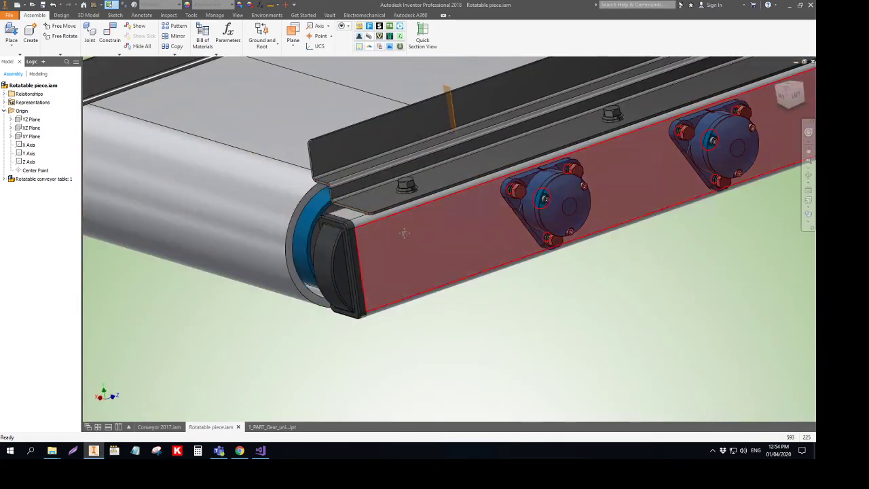
middle_drag(409, 231, 291, 286)
scroll(291, 283, down, 2)
shift+middle_drag(329, 242, 277, 255)
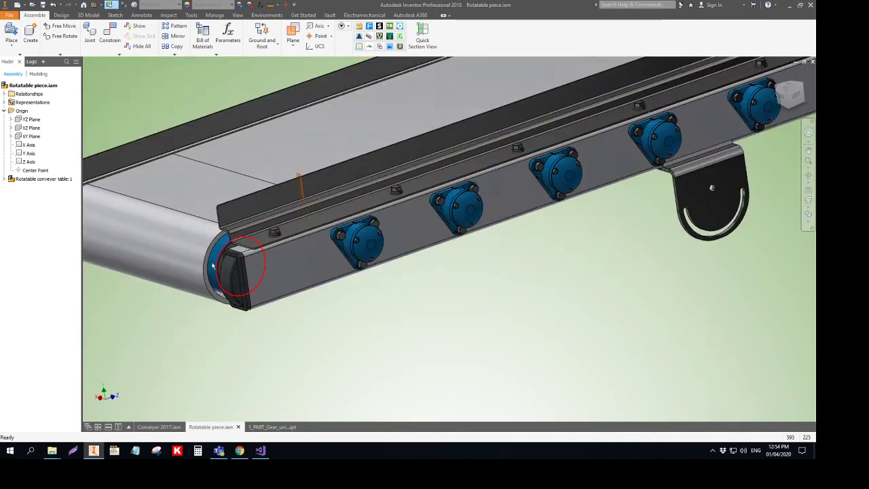
Section the assembly from the left at the upper edge of the frame's end cap, and restore the full model.
scroll(186, 264, up, 2)
shift+middle_drag(187, 265, 224, 271)
scroll(234, 264, up, 2)
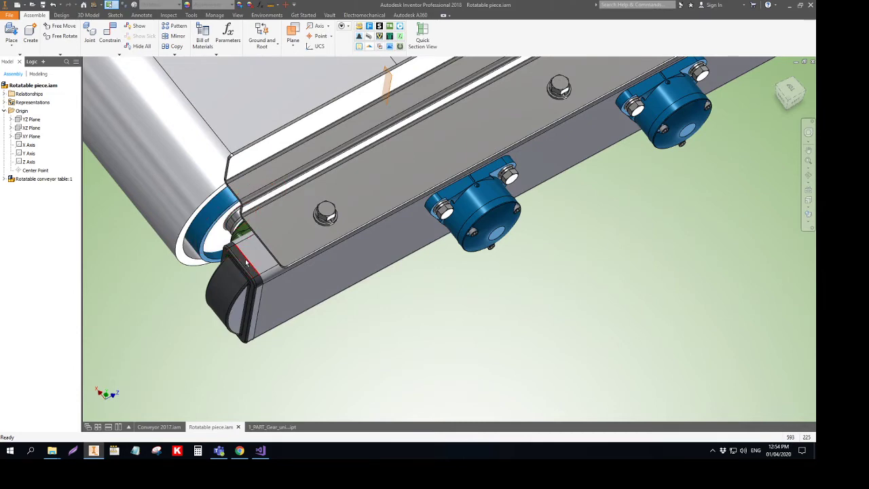
shift+middle_drag(238, 255, 228, 238)
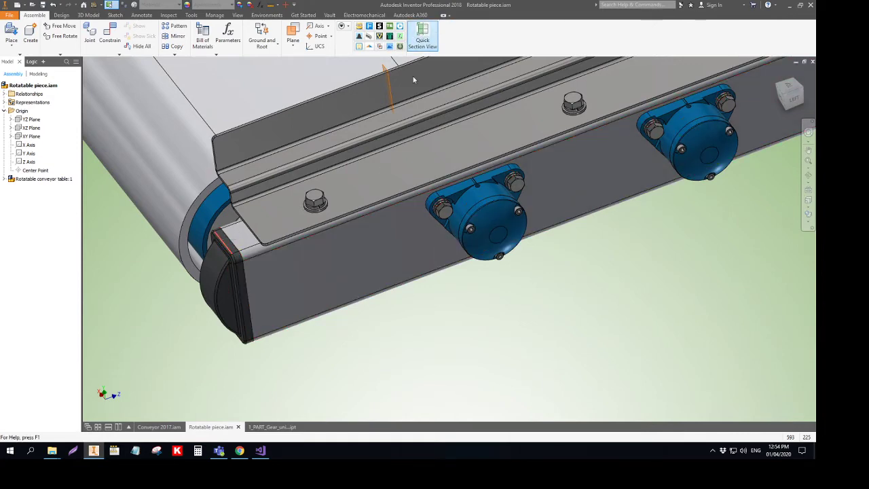
shift+middle_drag(260, 265, 249, 253)
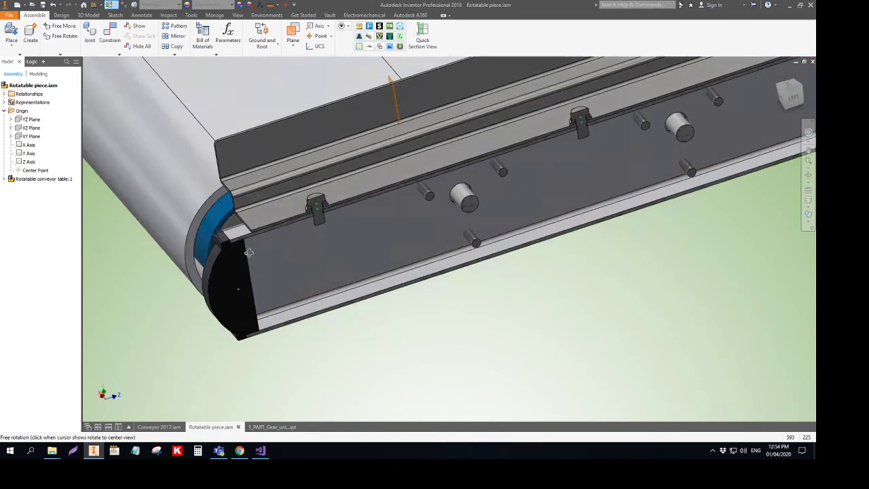
mouse_move(249, 253)
mouse_down()
mouse_move(233, 242)
mouse_move(224, 248)
mouse_move(244, 252)
mouse_up()
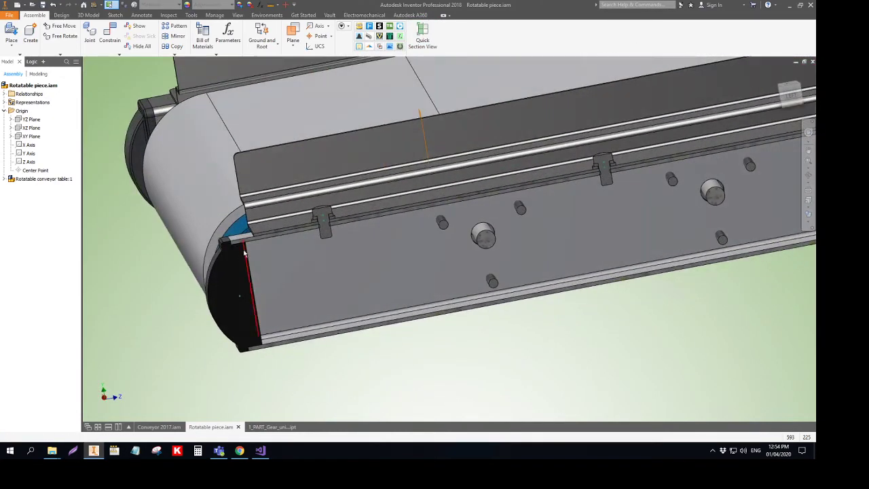
click(423, 36)
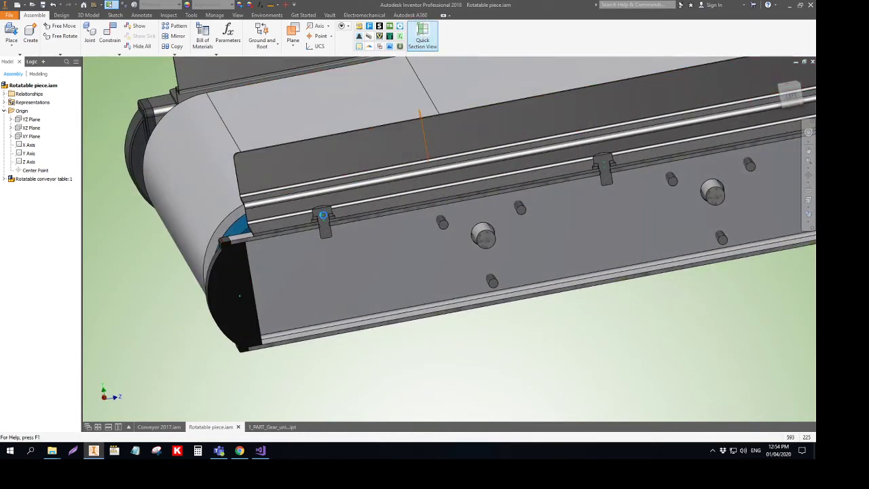
Section the assembly from below through the frame's end cap with Quick Section View, and restore the full model.
scroll(263, 251, up, 3)
shift+middle_drag(264, 251, 307, 218)
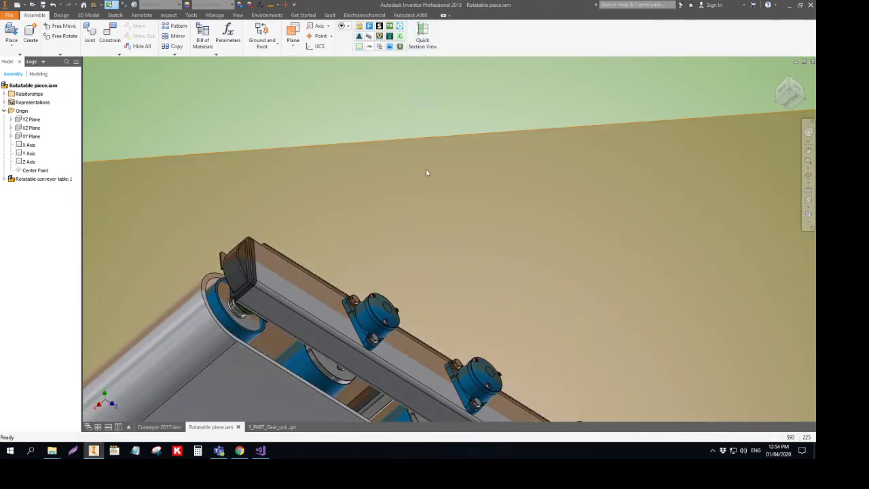
click(428, 170)
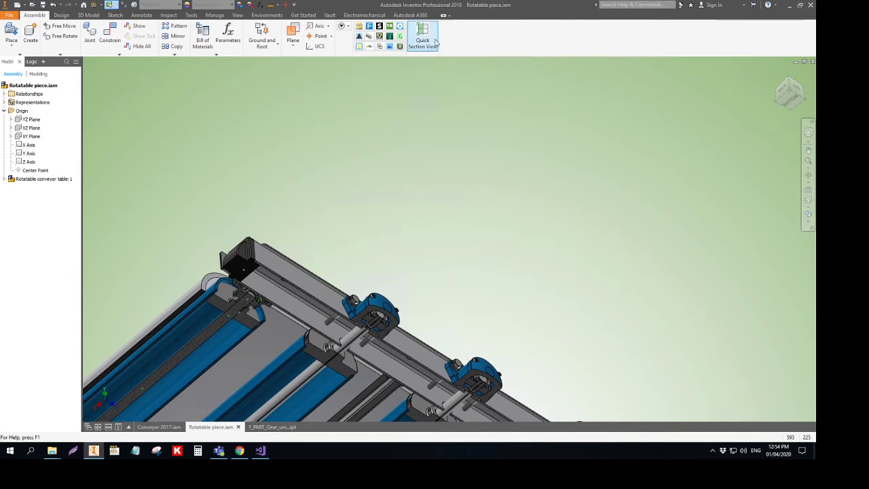
click(423, 35)
scroll(361, 161, down, 2)
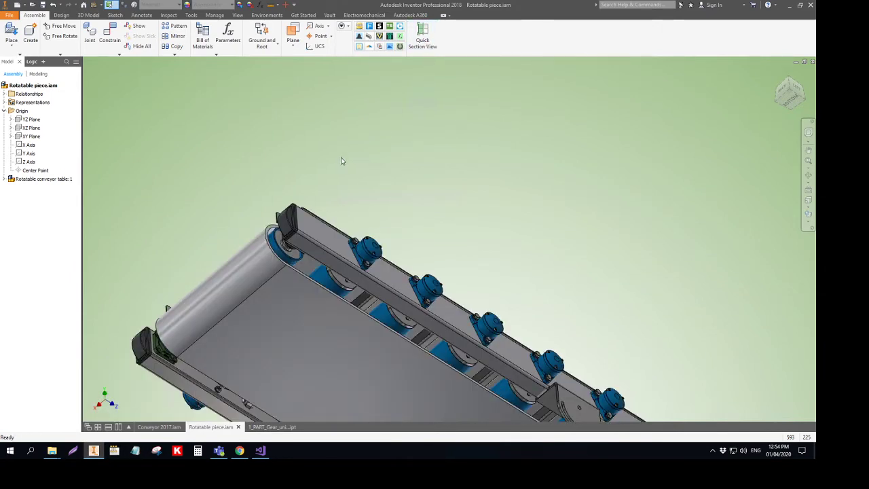
Section the assembly at the small work plane on the side guard, view the cut from the back, and restore the full model.
middle_drag(341, 159, 358, 95)
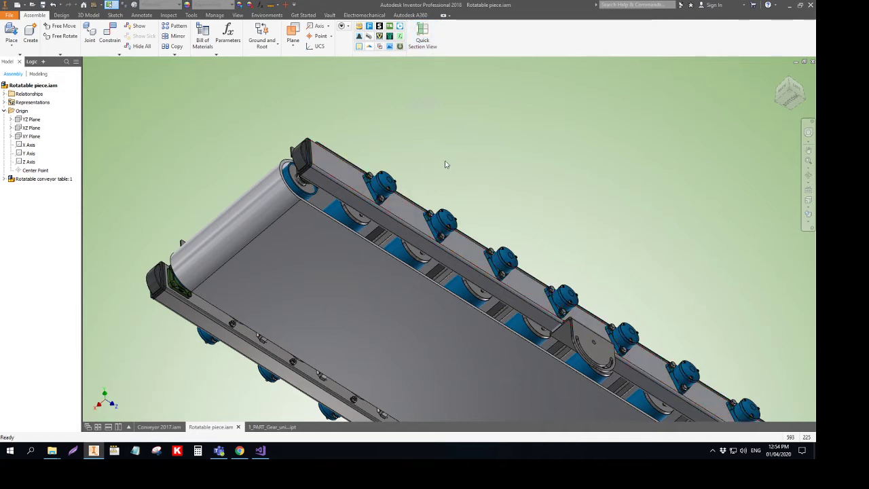
middle_drag(432, 159, 413, 99)
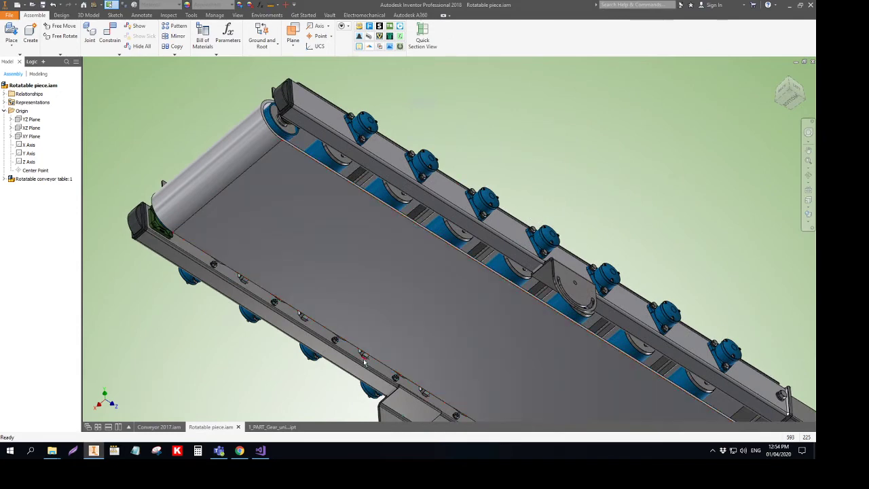
shift+middle_drag(425, 132, 412, 312)
scroll(341, 155, down, 5)
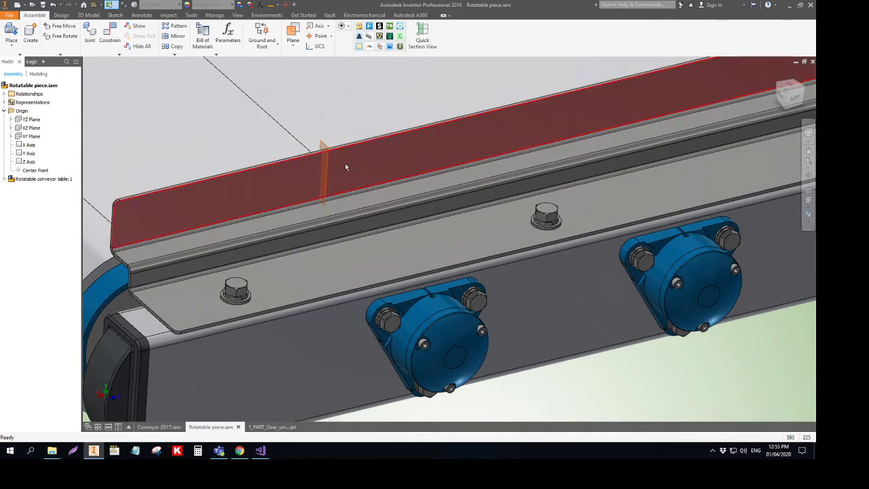
drag(330, 153, 326, 149)
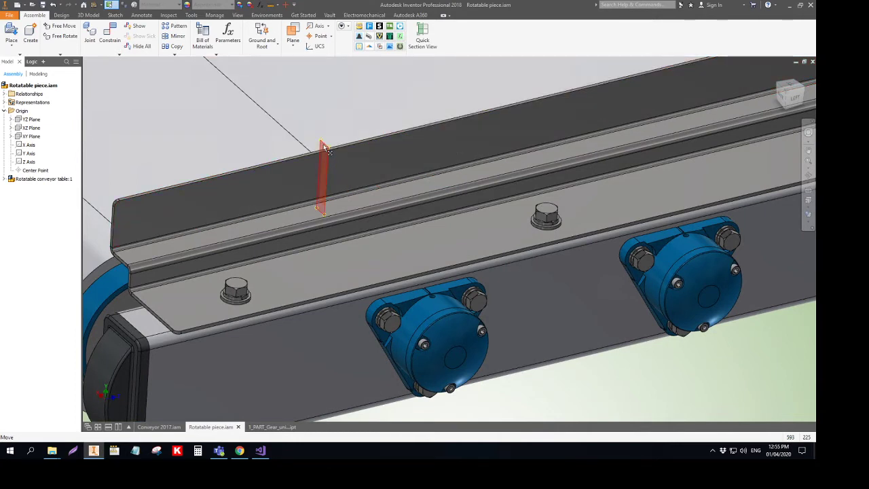
click(324, 148)
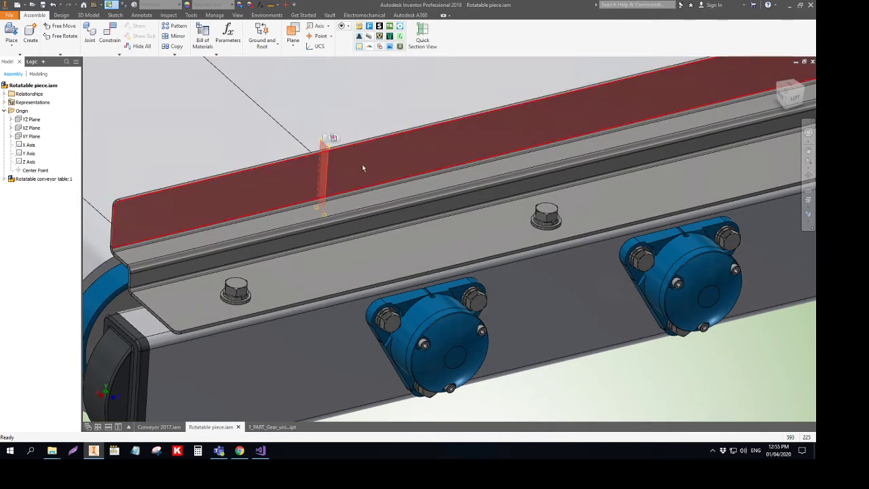
click(422, 41)
shift+middle_drag(412, 197, 434, 197)
click(423, 39)
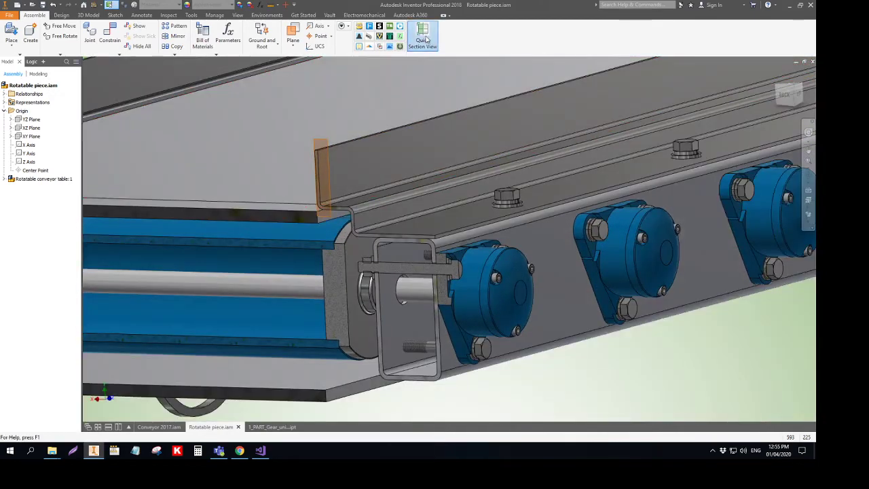
Section the assembly at the outer side face of the frame beam carrying the bearing housings, and restore the full model.
scroll(364, 201, down, 3)
shift+middle_drag(363, 202, 302, 220)
scroll(302, 220, down, 3)
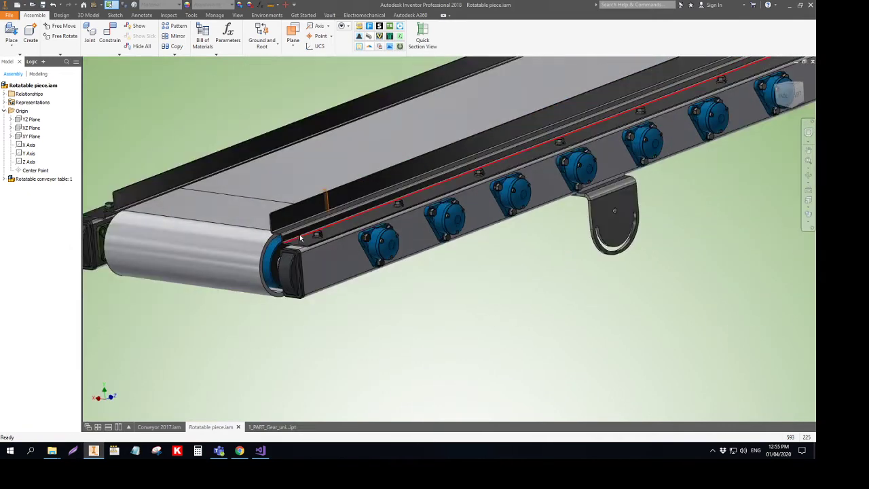
click(327, 258)
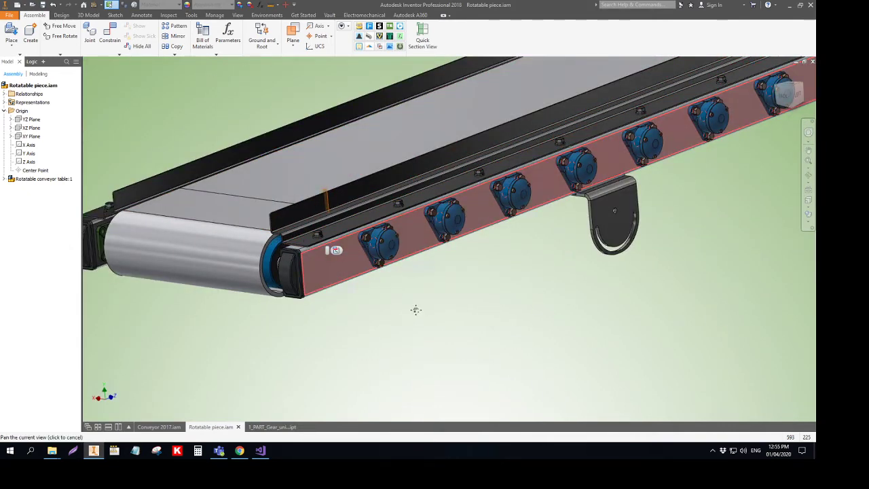
middle_drag(415, 309, 390, 319)
click(431, 34)
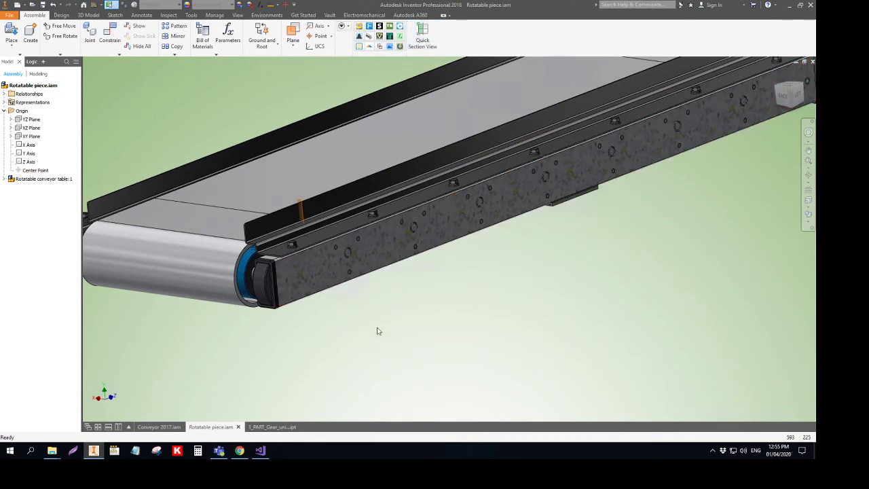
click(430, 38)
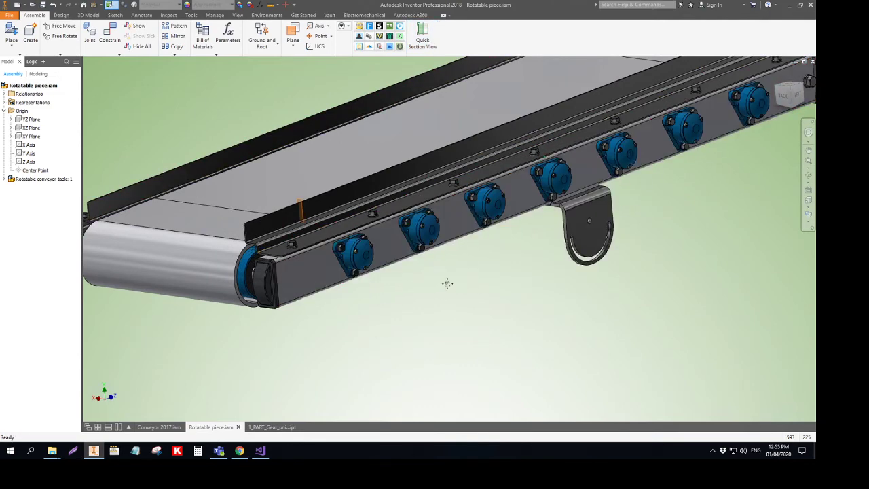
Switch to the gear unit part, section it from the front at the small round flange's upper bolt hole, and restore the full model.
middle_drag(446, 283, 367, 263)
click(276, 425)
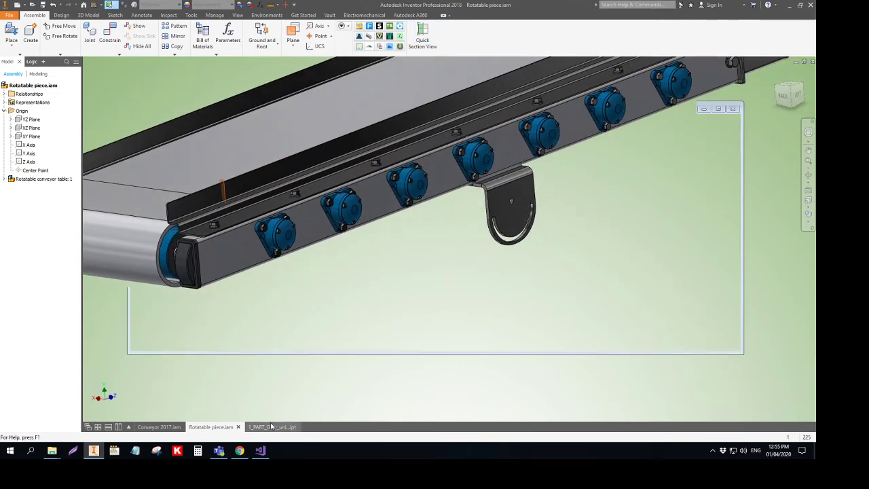
shift+middle_drag(407, 231, 433, 169)
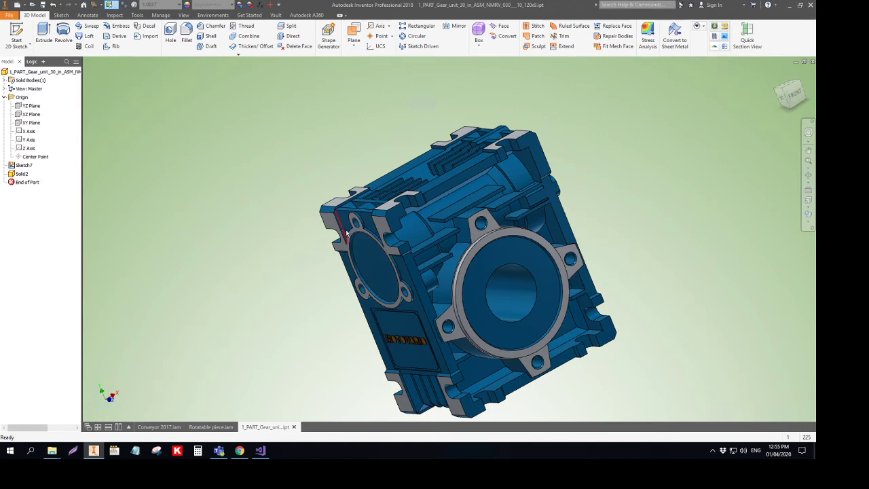
scroll(355, 230, up, 3)
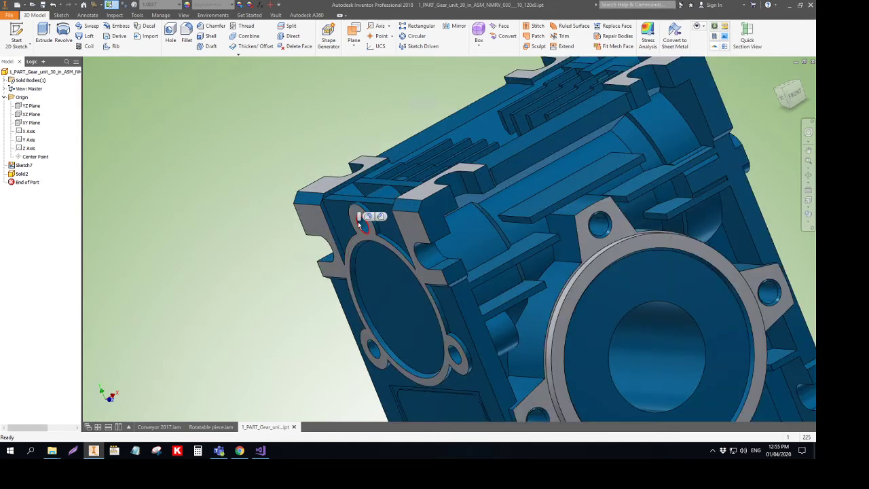
shift+middle_drag(315, 223, 277, 203)
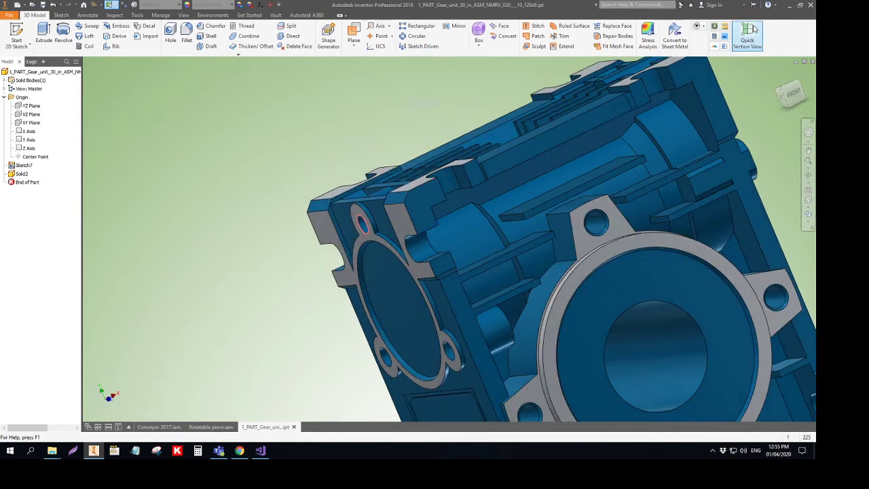
click(749, 33)
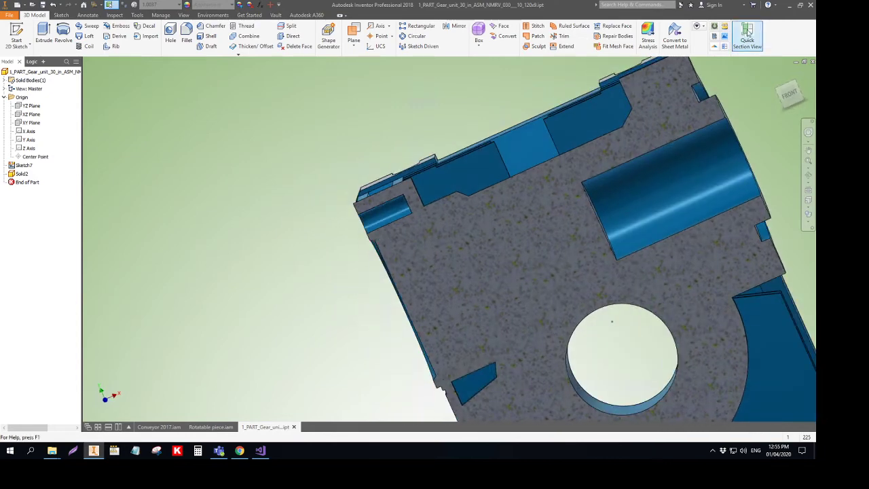
click(749, 33)
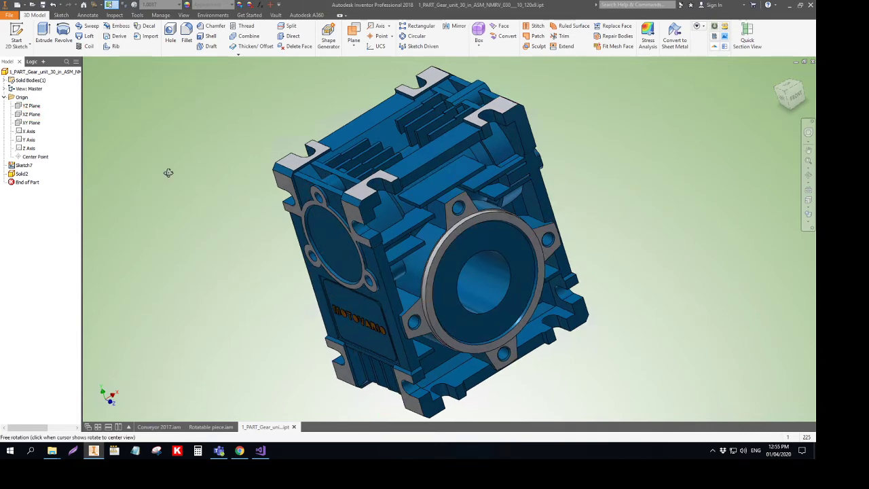
Section the gear unit from the left and from the top with Quick Section View, restoring the full model after each cut.
click(747, 37)
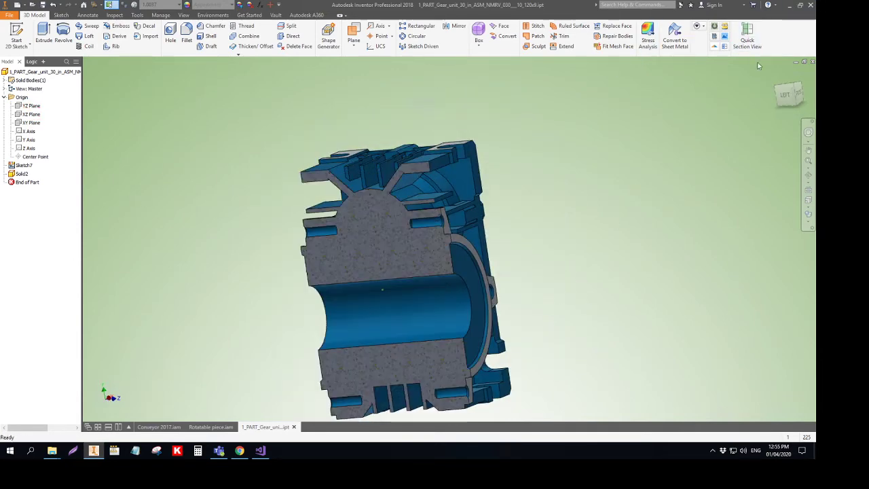
click(748, 41)
shift+middle_drag(509, 116, 656, 83)
click(747, 37)
click(748, 33)
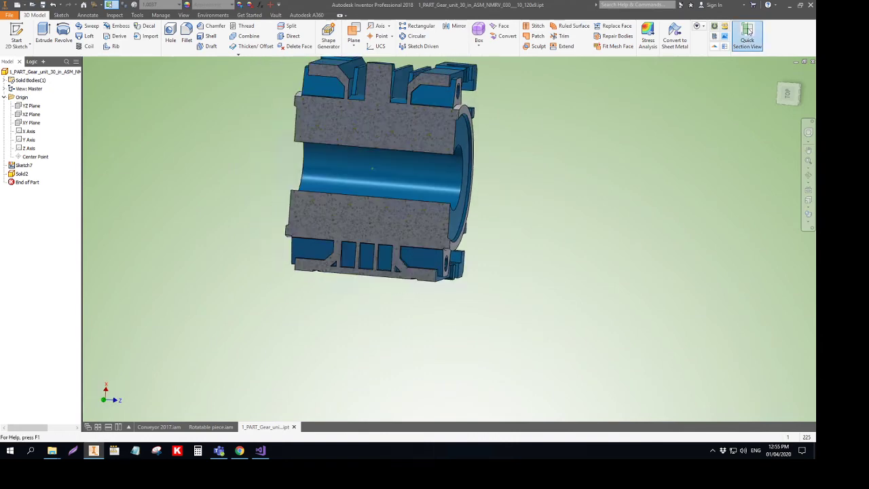
Section the gear unit from the left at the bolt hole on the large flange's outer side, and restore the full model.
shift+middle_drag(476, 253, 506, 267)
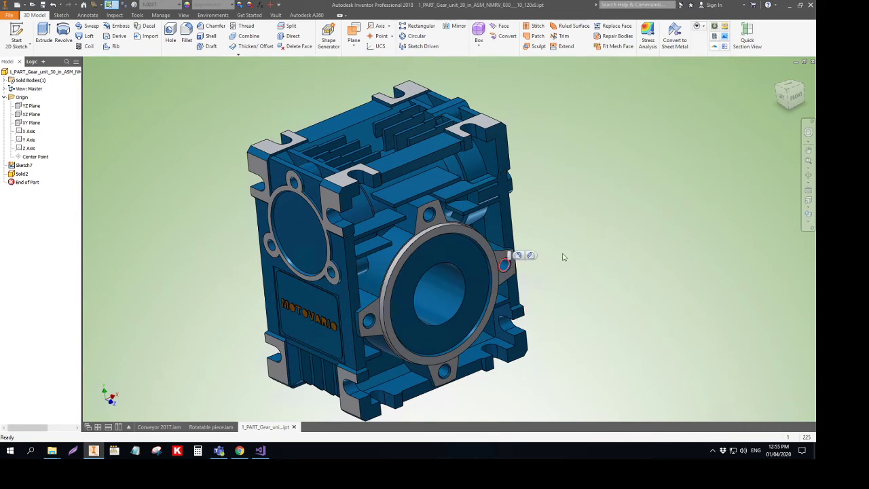
shift+middle_drag(563, 257, 591, 234)
click(744, 37)
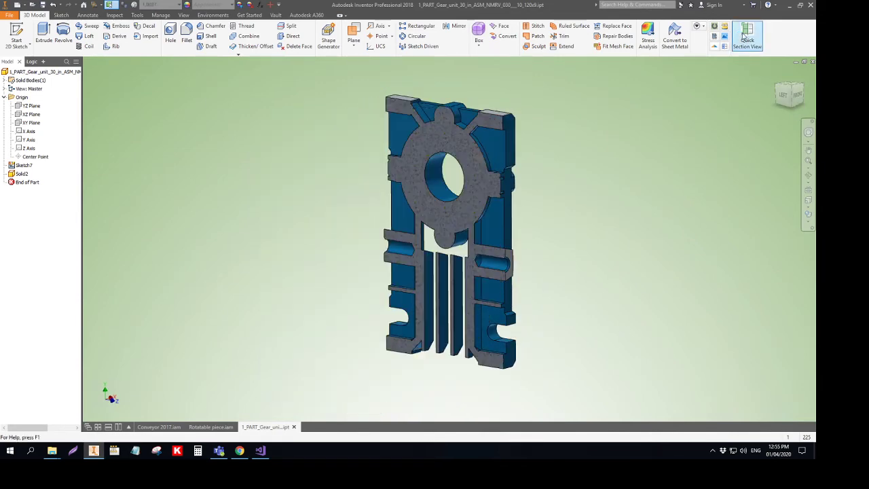
click(745, 39)
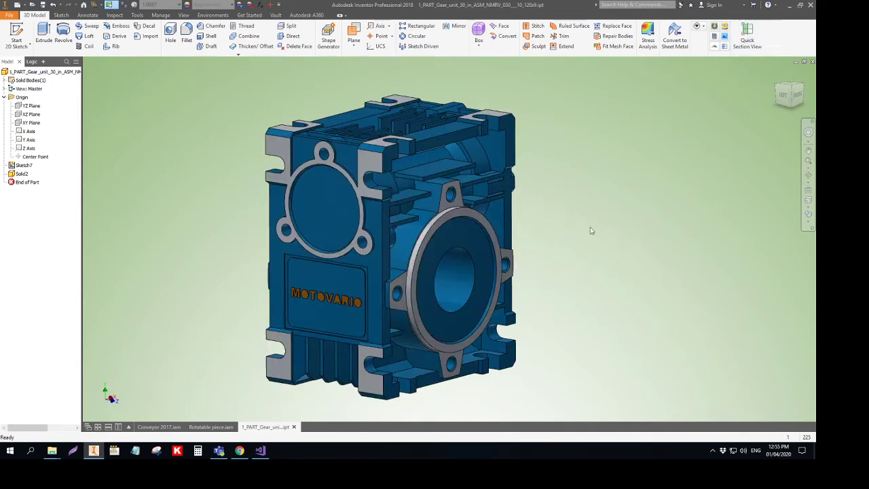
Go from the gear unit part through the Rotatable piece assembly to the Conveyor 2017 assembly.
click(211, 427)
scroll(329, 333, down, 3)
shift+middle_drag(333, 340, 358, 278)
click(159, 426)
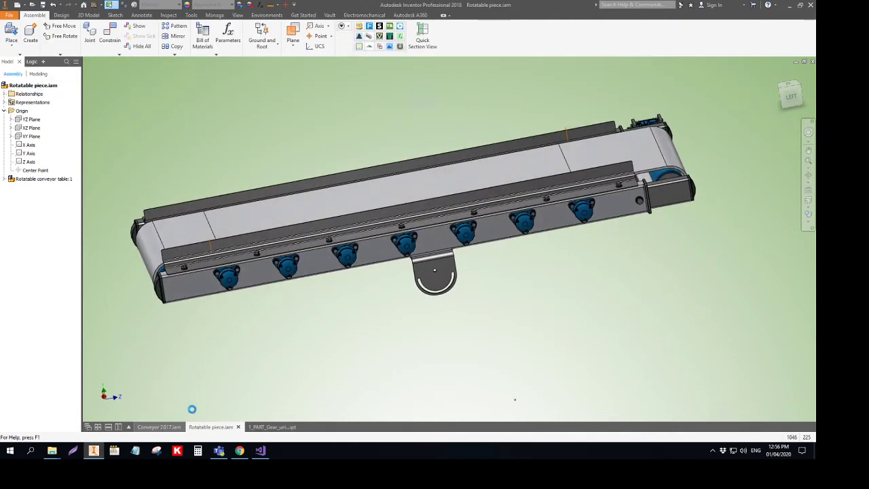
Section the conveyor from the front through the caster wheel at the end of the base leg with Quick Section View.
shift+middle_drag(353, 335, 280, 326)
scroll(280, 326, up, 4)
shift+middle_drag(390, 338, 401, 320)
scroll(400, 320, down, 5)
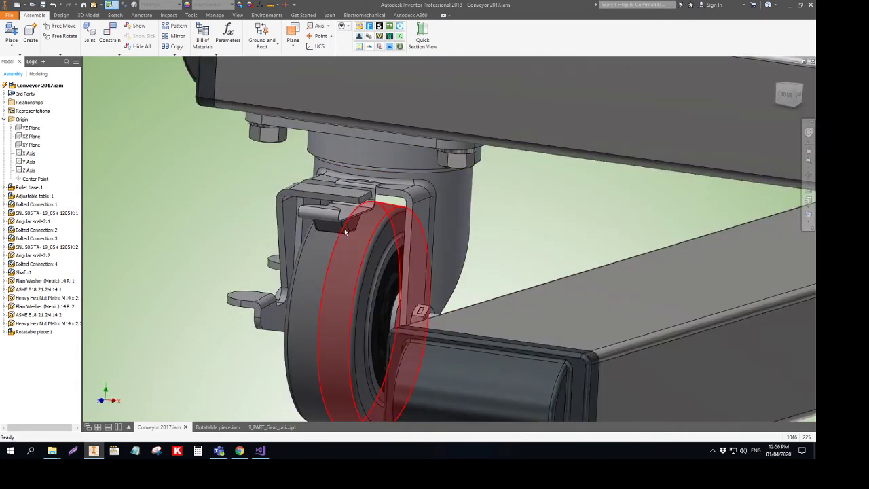
scroll(259, 275, up, 5)
shift+middle_drag(259, 275, 282, 265)
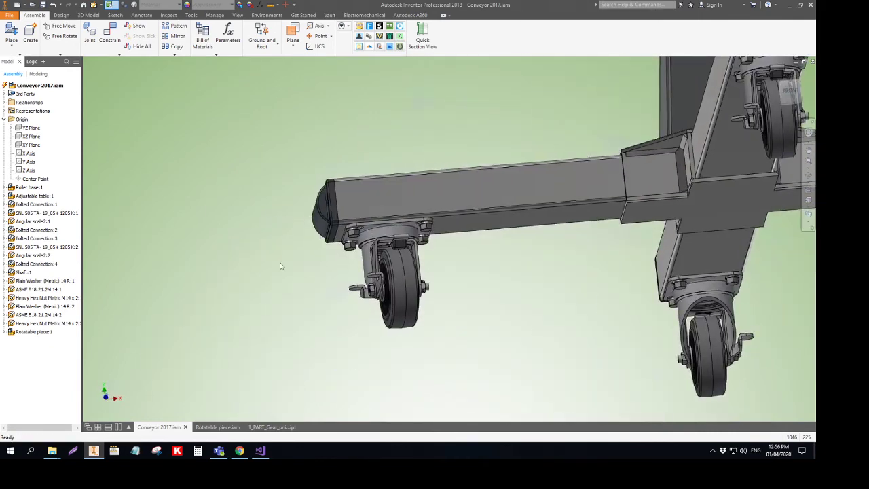
scroll(377, 204, down, 5)
scroll(384, 199, up, 4)
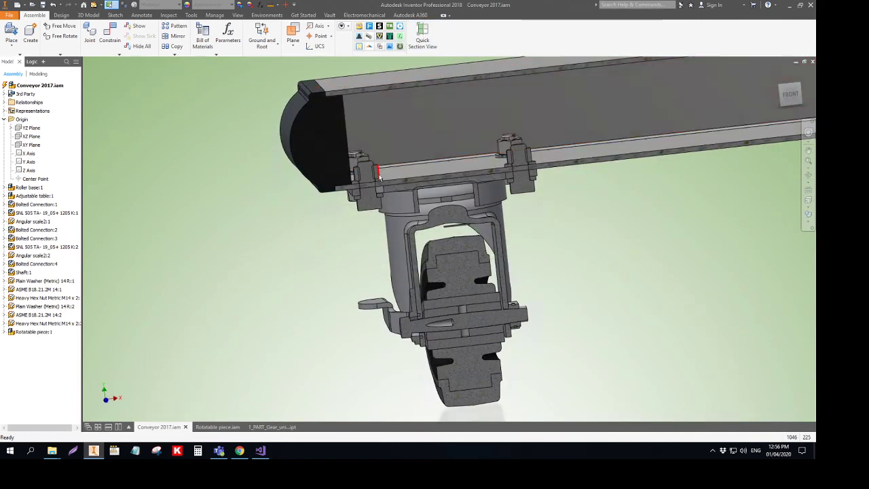
Section the conveyor from the front at the rear caster mounting bolt, inspect the cut base leg, and restore the full model.
scroll(380, 163, down, 4)
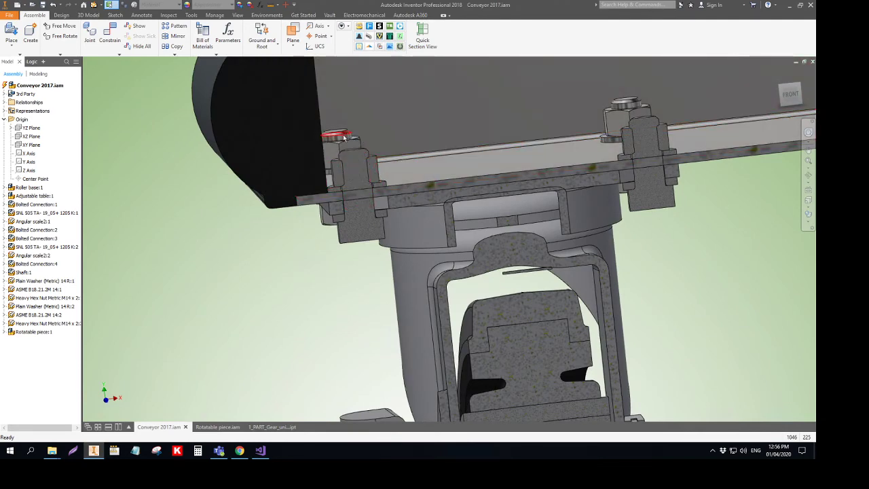
click(424, 37)
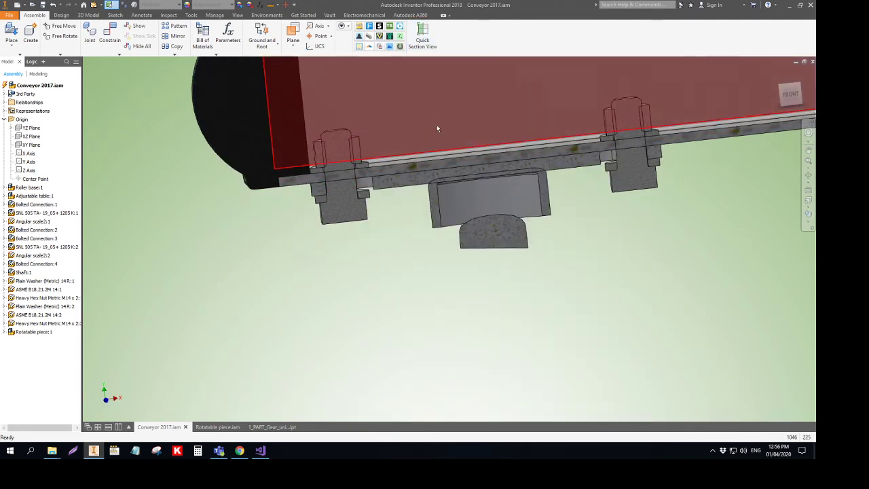
middle_drag(486, 129, 483, 130)
drag(482, 131, 520, 155)
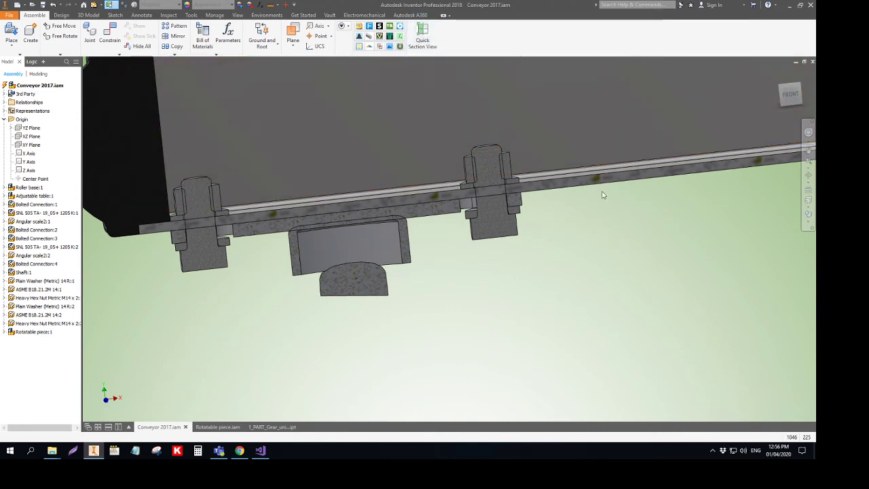
key(F2)
drag(517, 248, 463, 251)
middle_drag(463, 251, 307, 271)
scroll(307, 271, down, 4)
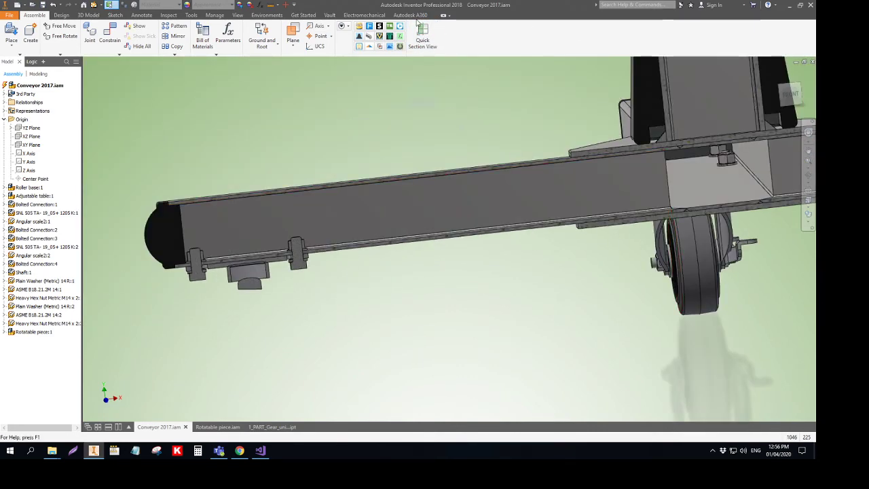
key(F4)
drag(518, 162, 440, 170)
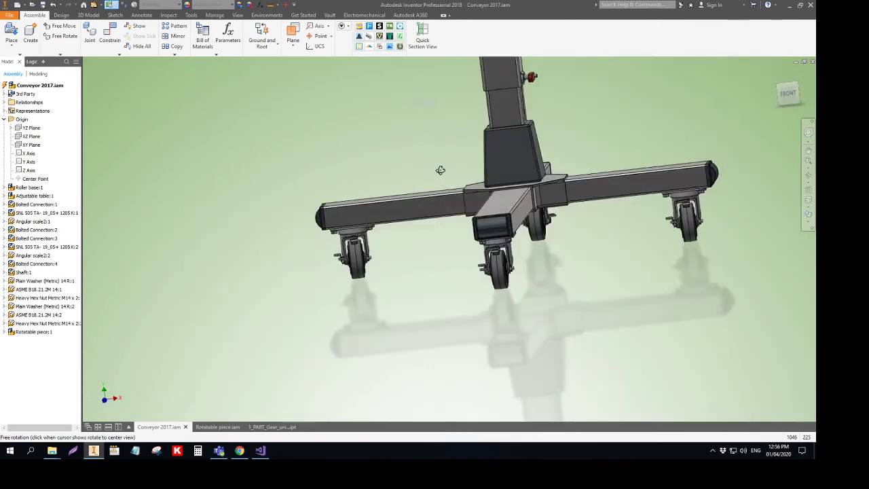
shift+middle_drag(440, 171, 520, 235)
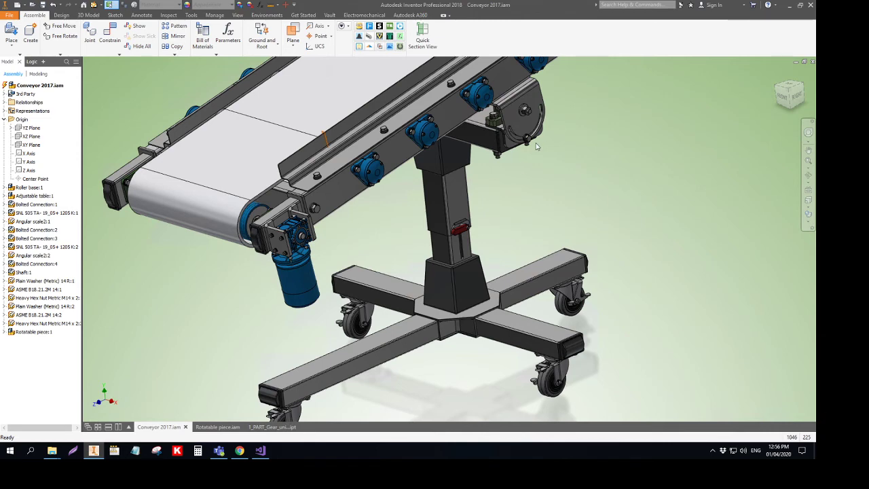
scroll(578, 169, down, 3)
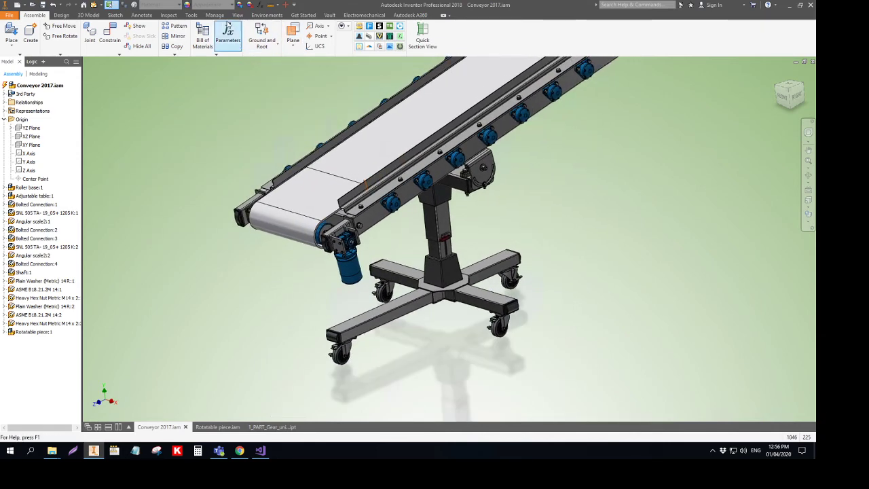
Check the load behavior of the QuickSectionView add-in in the Add-In Manager, and return to the whole conveyor.
click(192, 15)
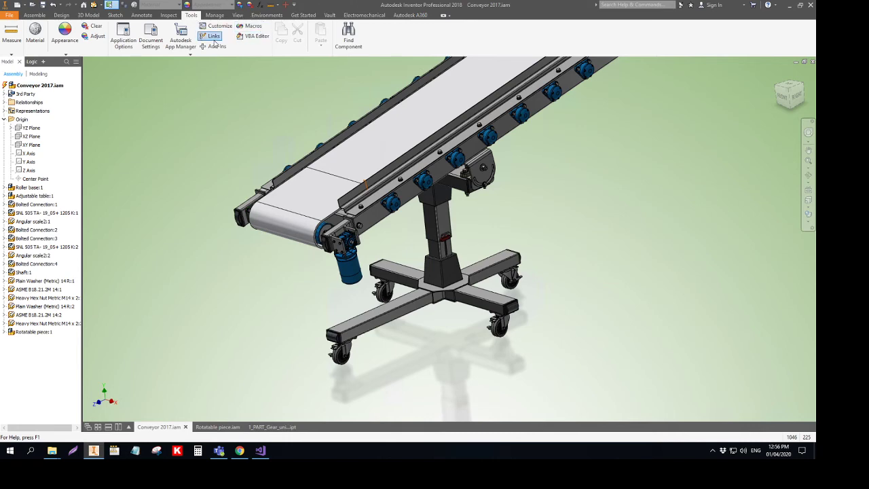
click(212, 36)
click(530, 149)
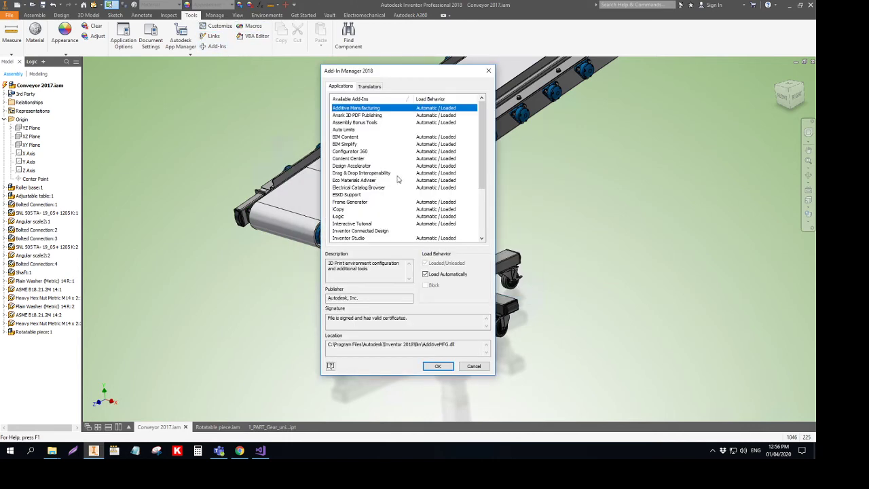
scroll(445, 192, down, 3)
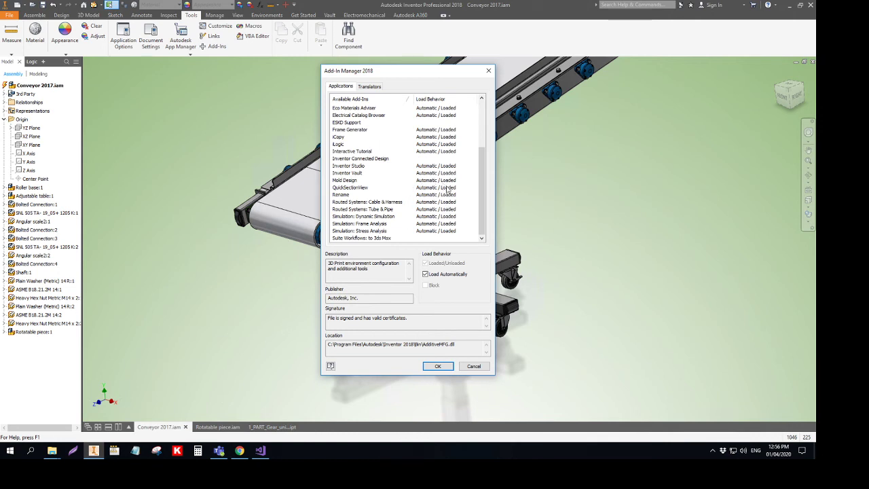
click(448, 189)
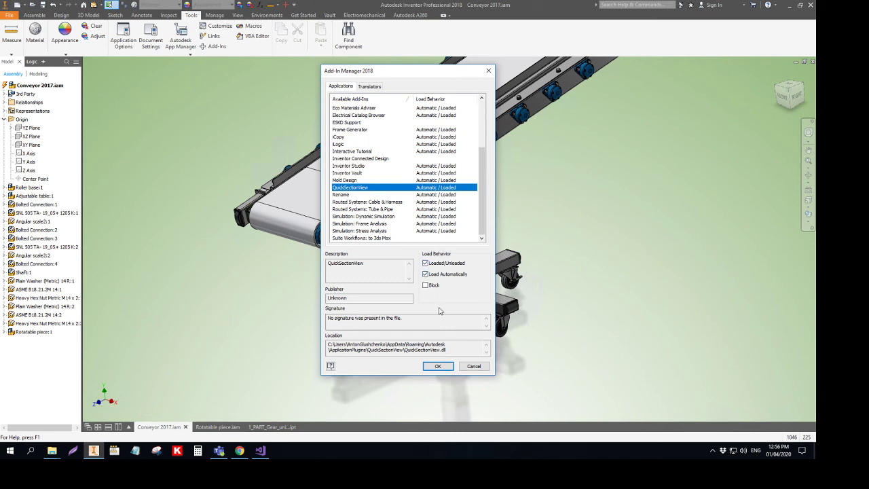
click(435, 370)
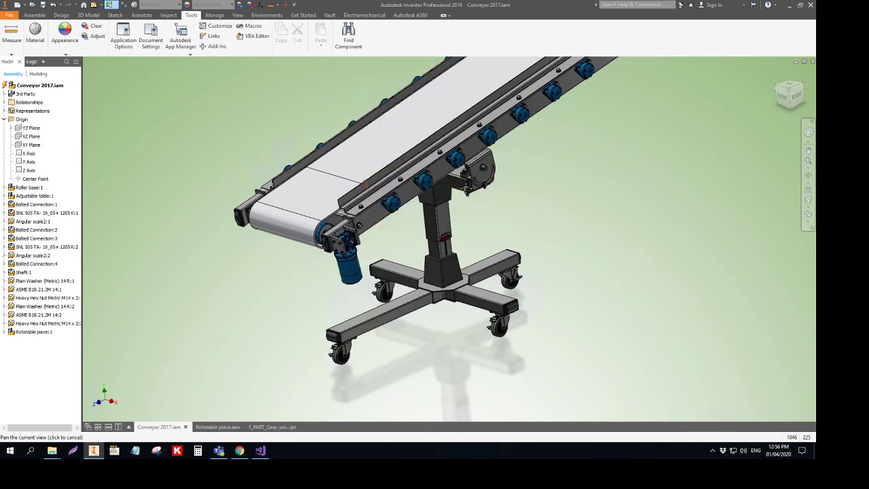
middle_drag(506, 165, 442, 261)
scroll(389, 240, up, 2)
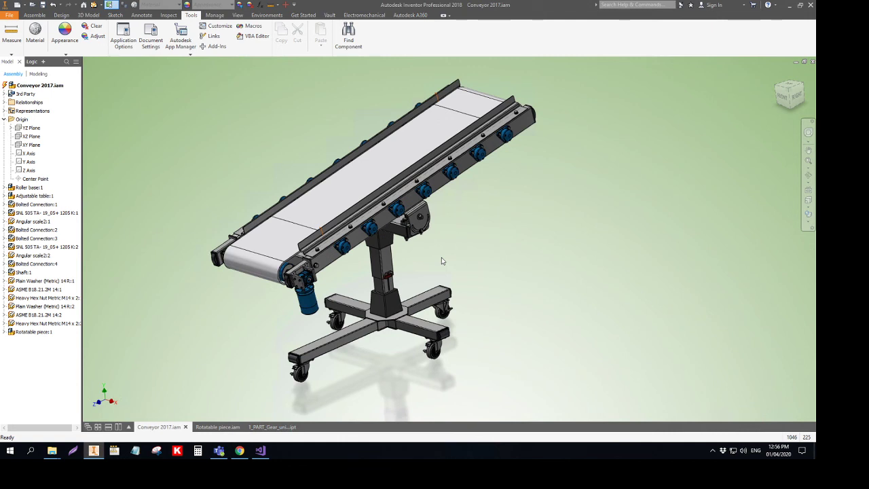